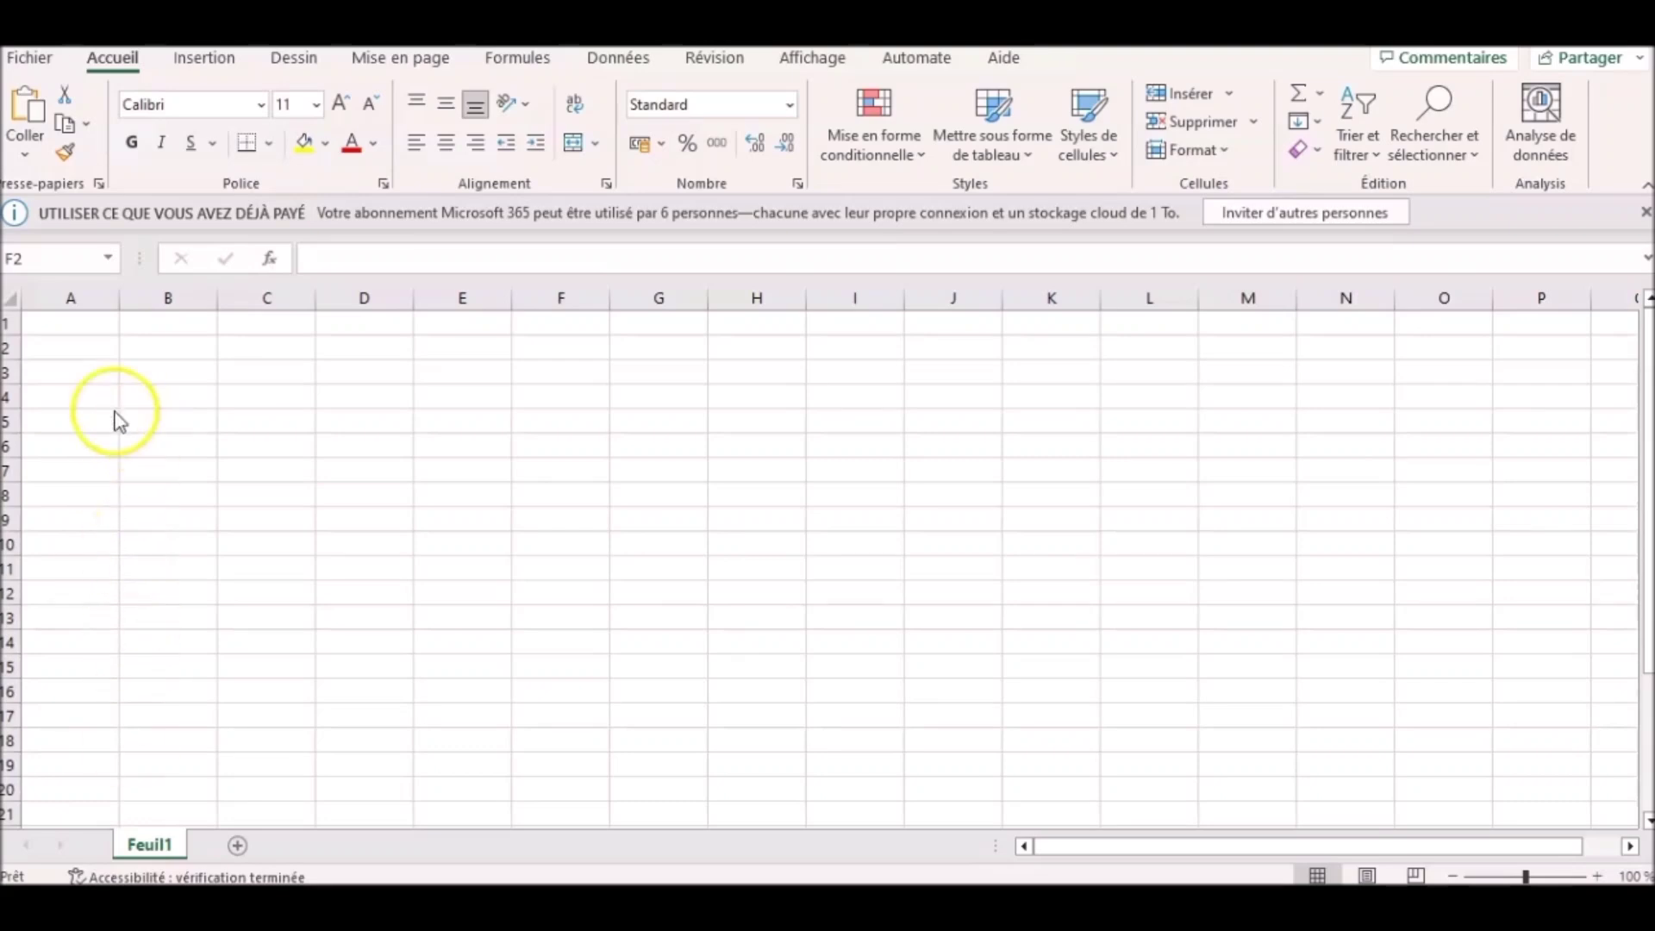
- Enter 1 in cell A1 and fill it down through A8
{"action": "left_click", "coordinate": [59, 322]}
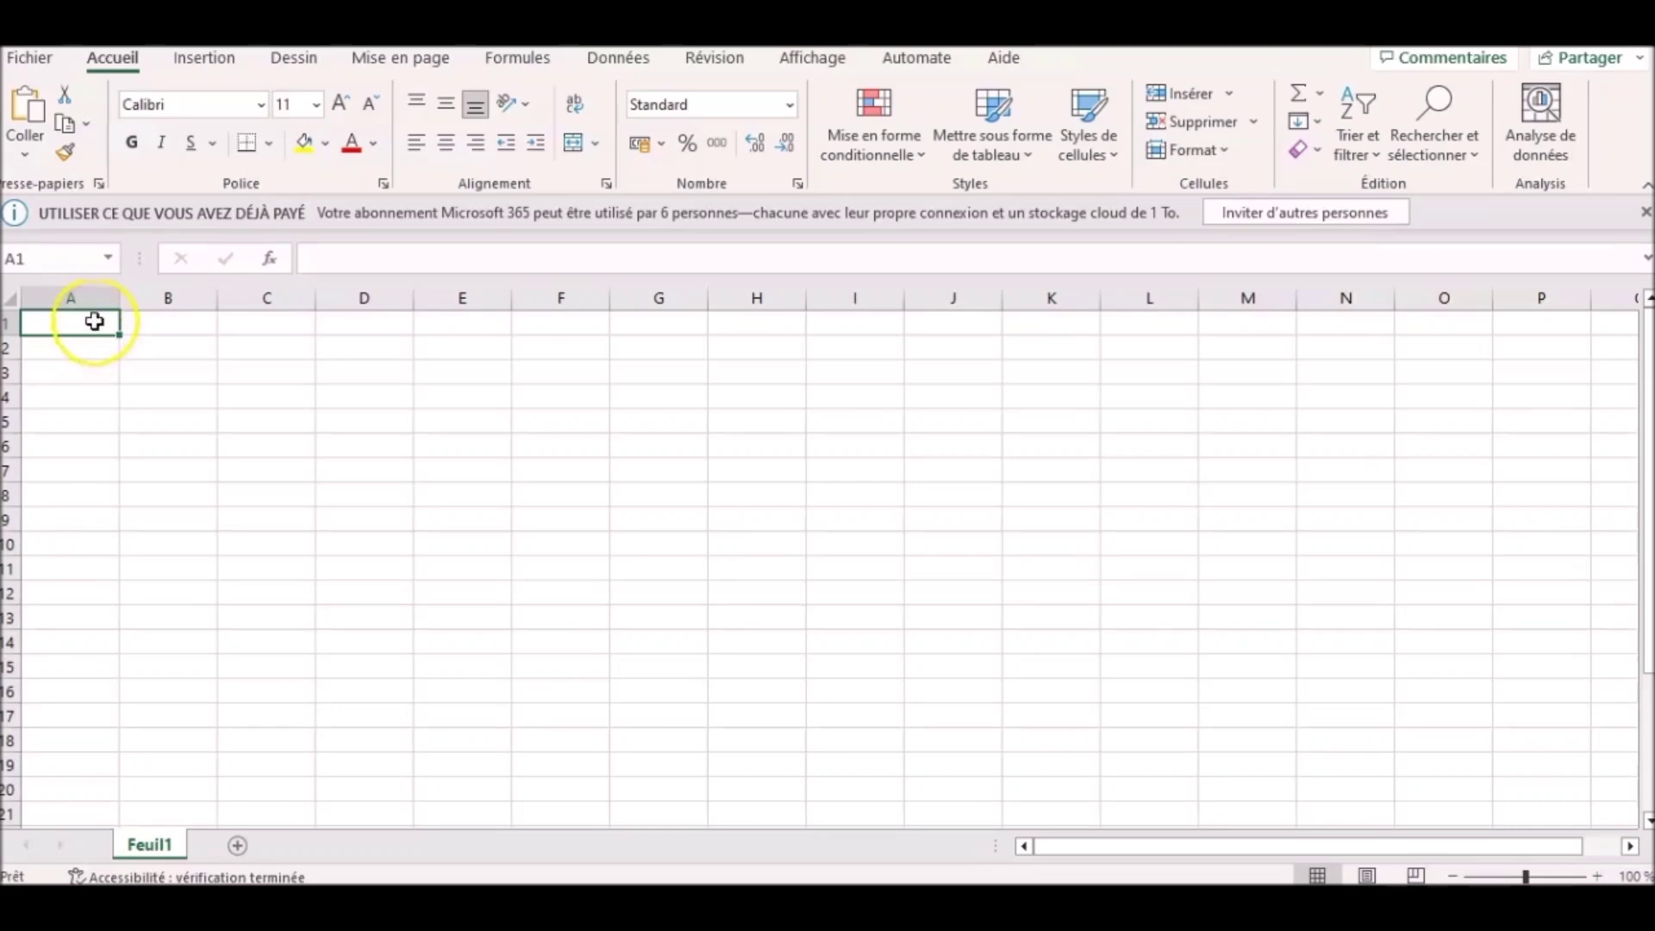
{"action": "type", "text": "1"}
{"action": "key", "text": "Return"}
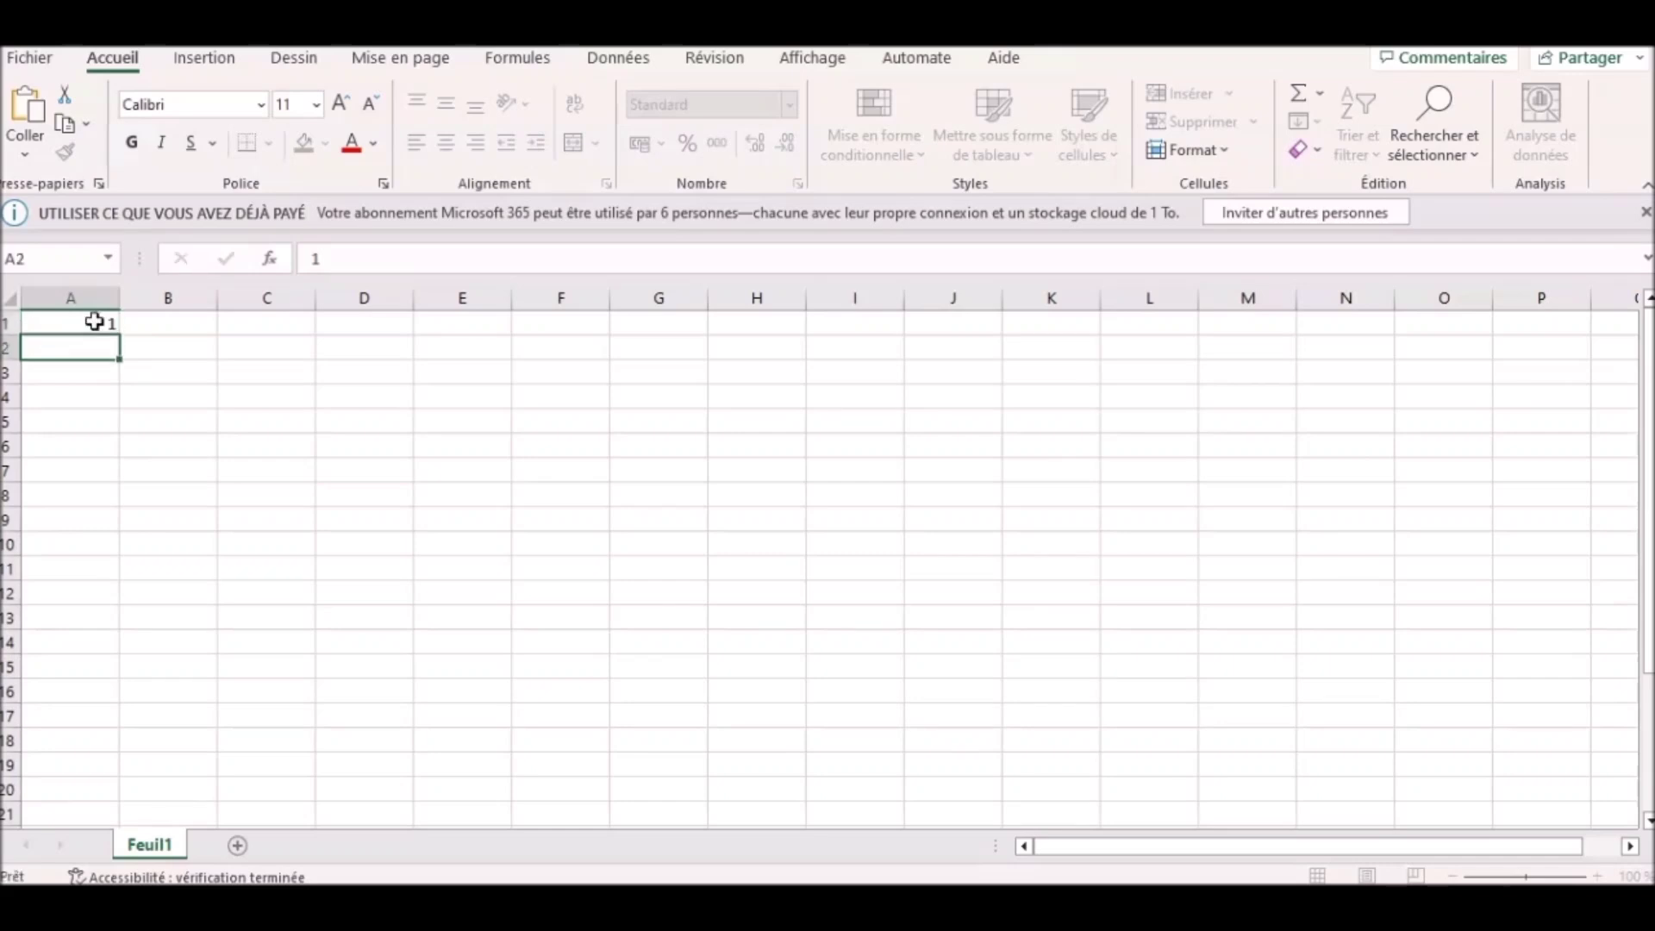
{"action": "left_click", "coordinate": [94, 321]}
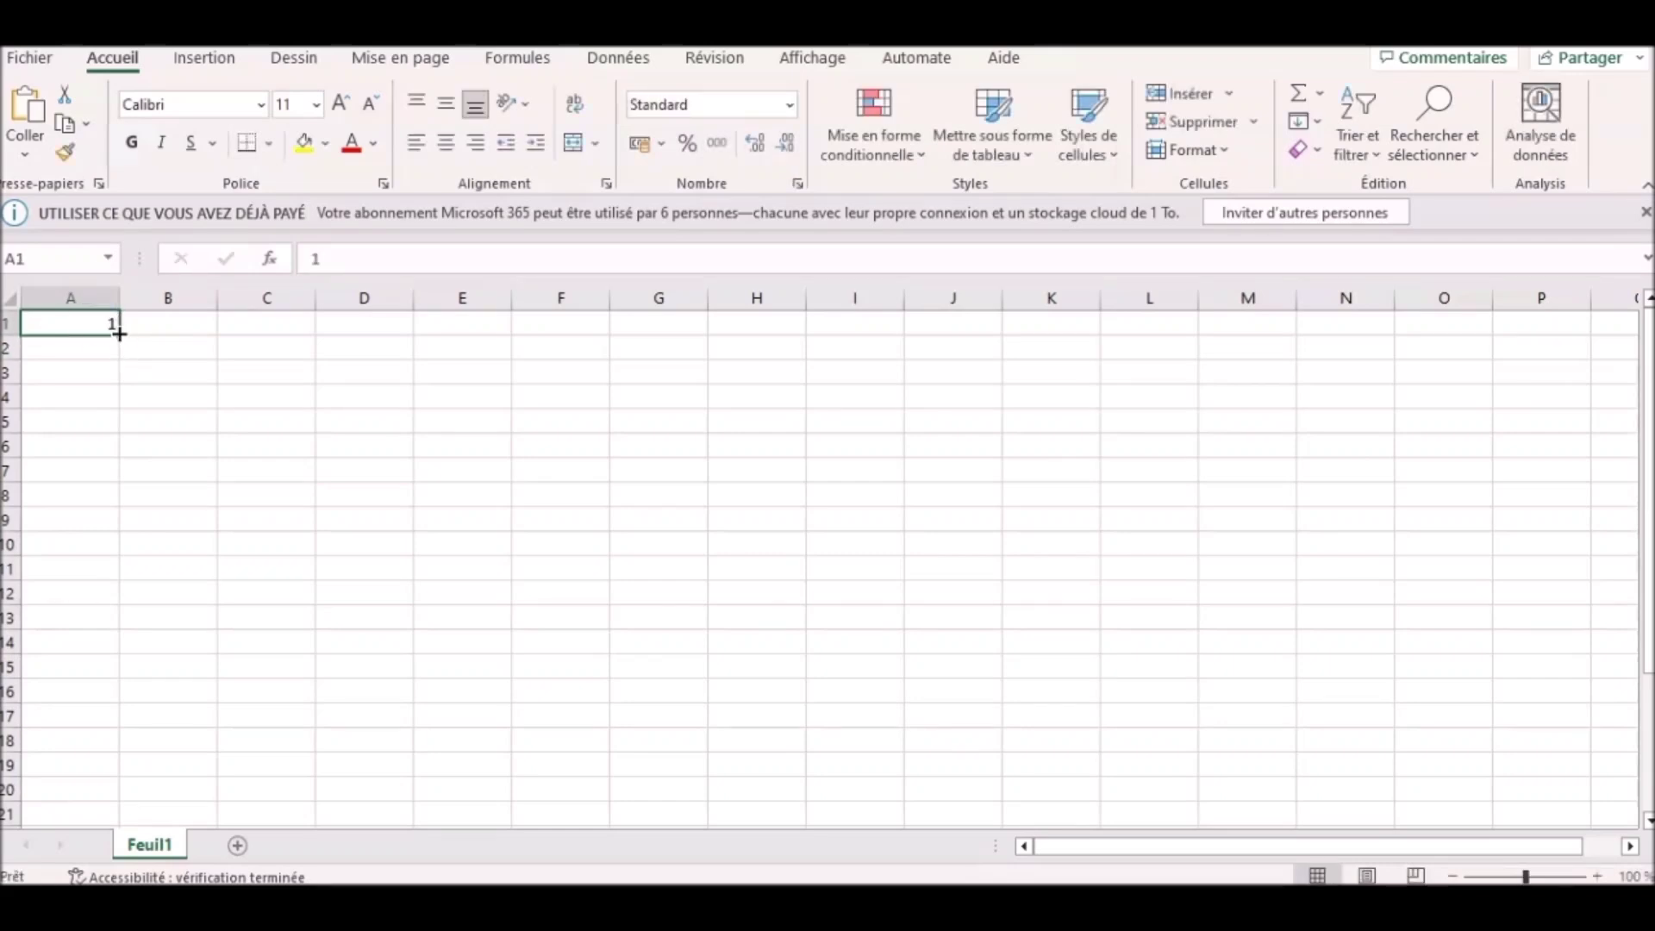
{"action": "left_click_drag", "start_coordinate": [120, 333], "coordinate": [100, 505]}
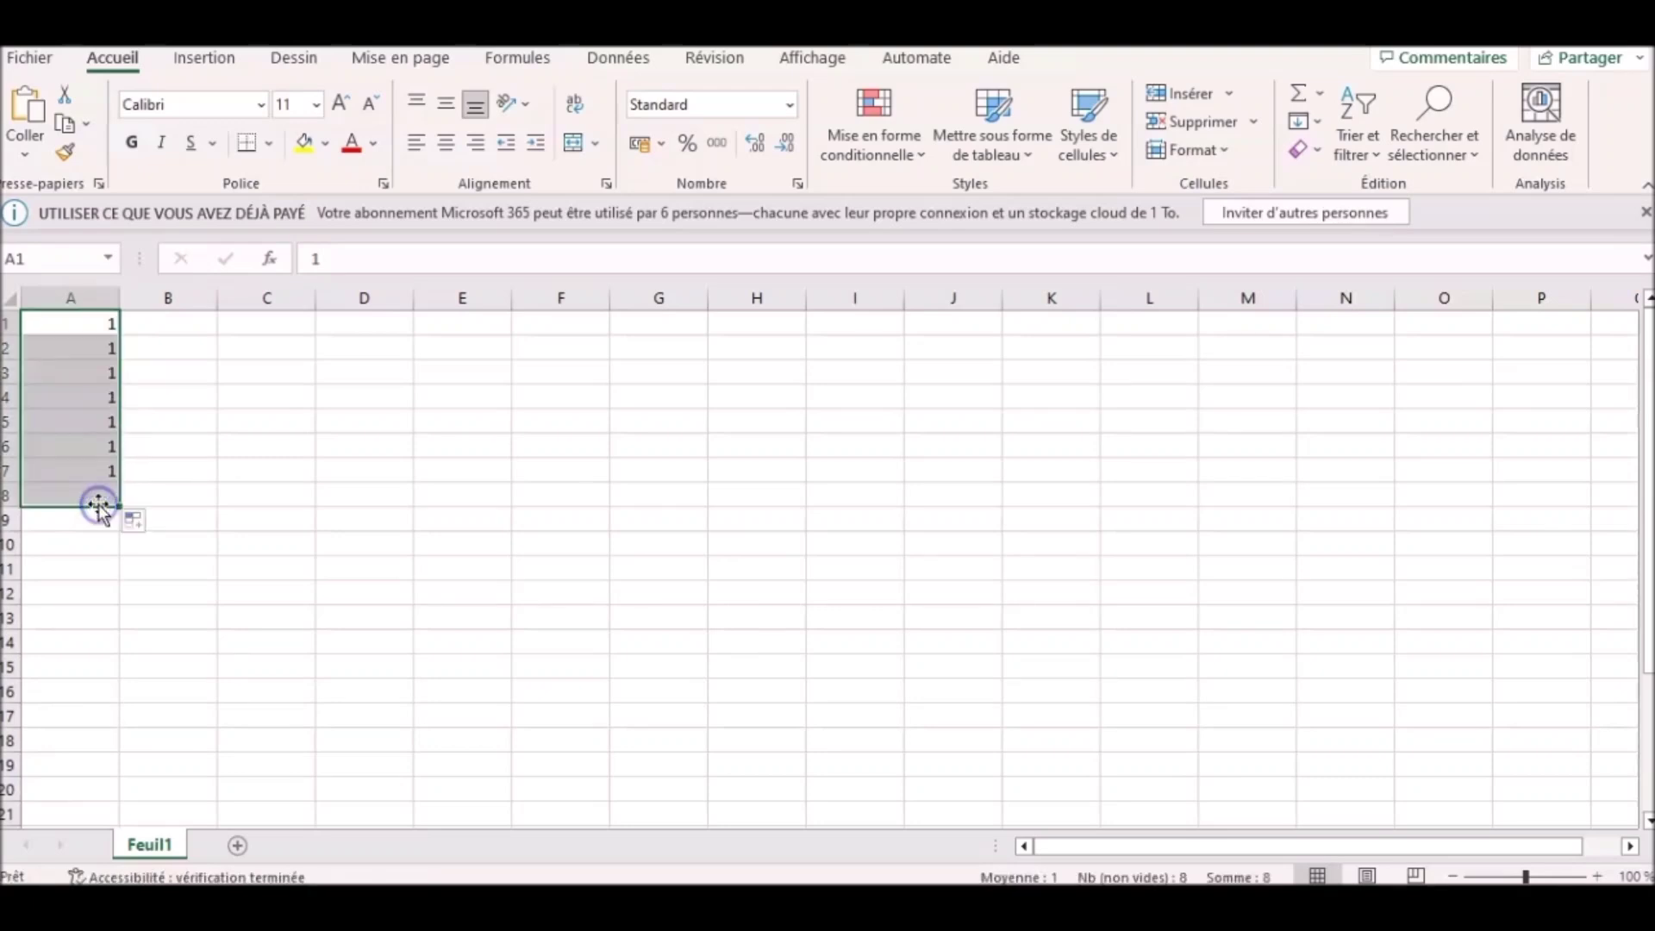
{"action": "left_click", "coordinate": [95, 335]}
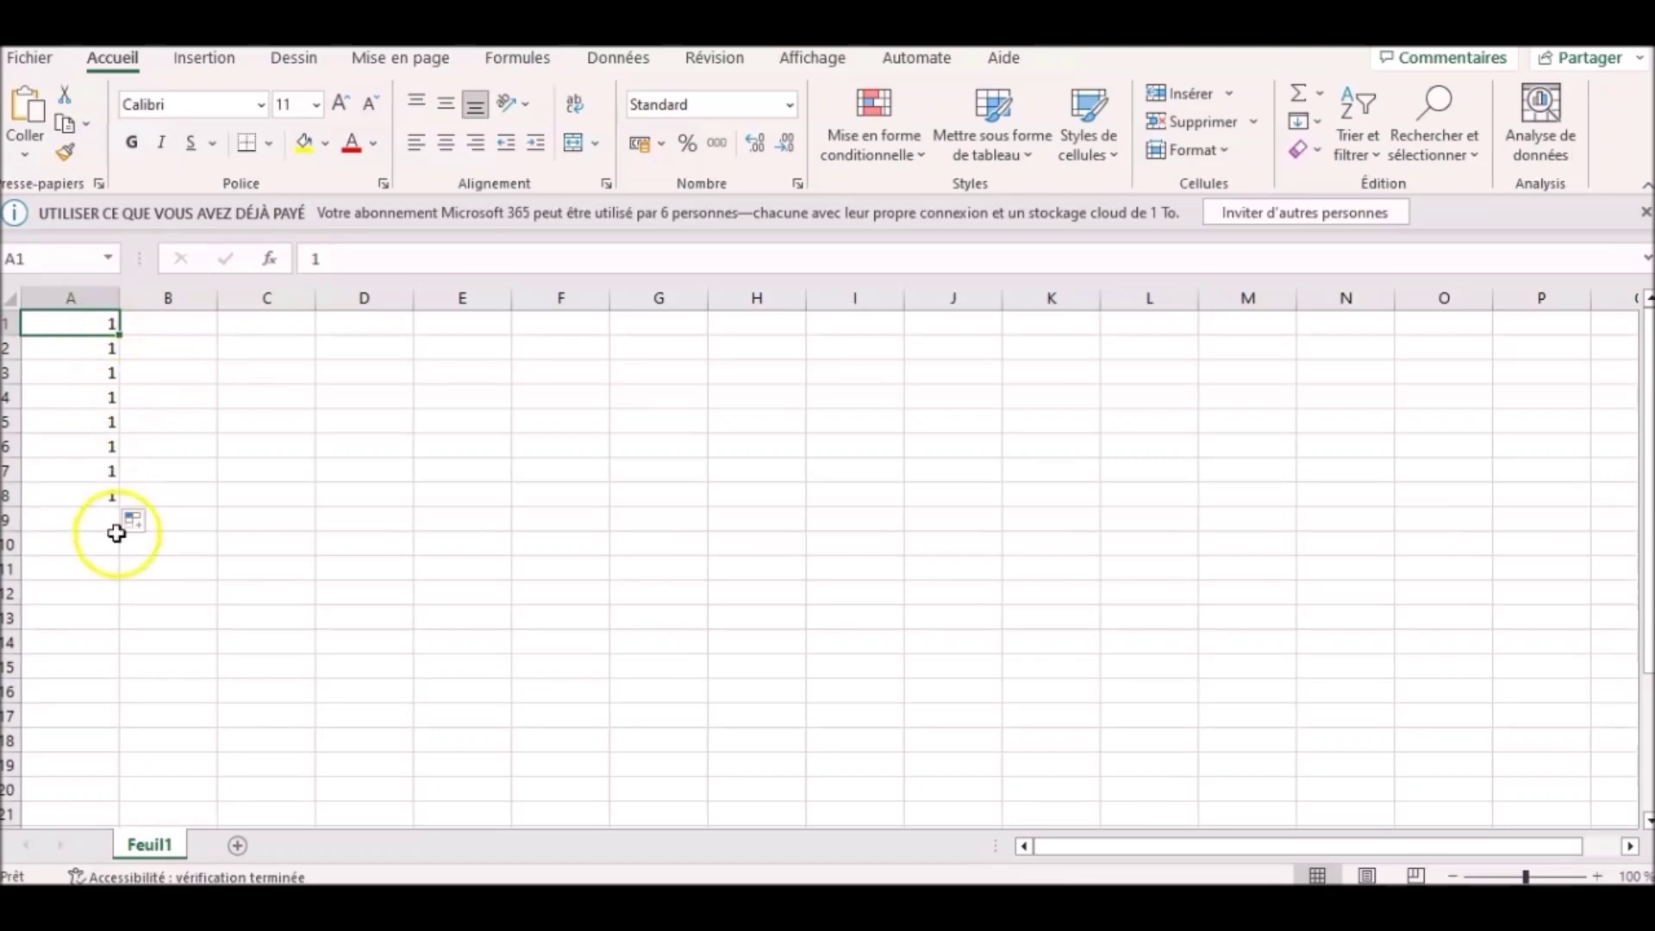
- Enter 1 in B1 and 2 in B2, and extend the series down to B8
{"action": "left_click", "coordinate": [169, 333]}
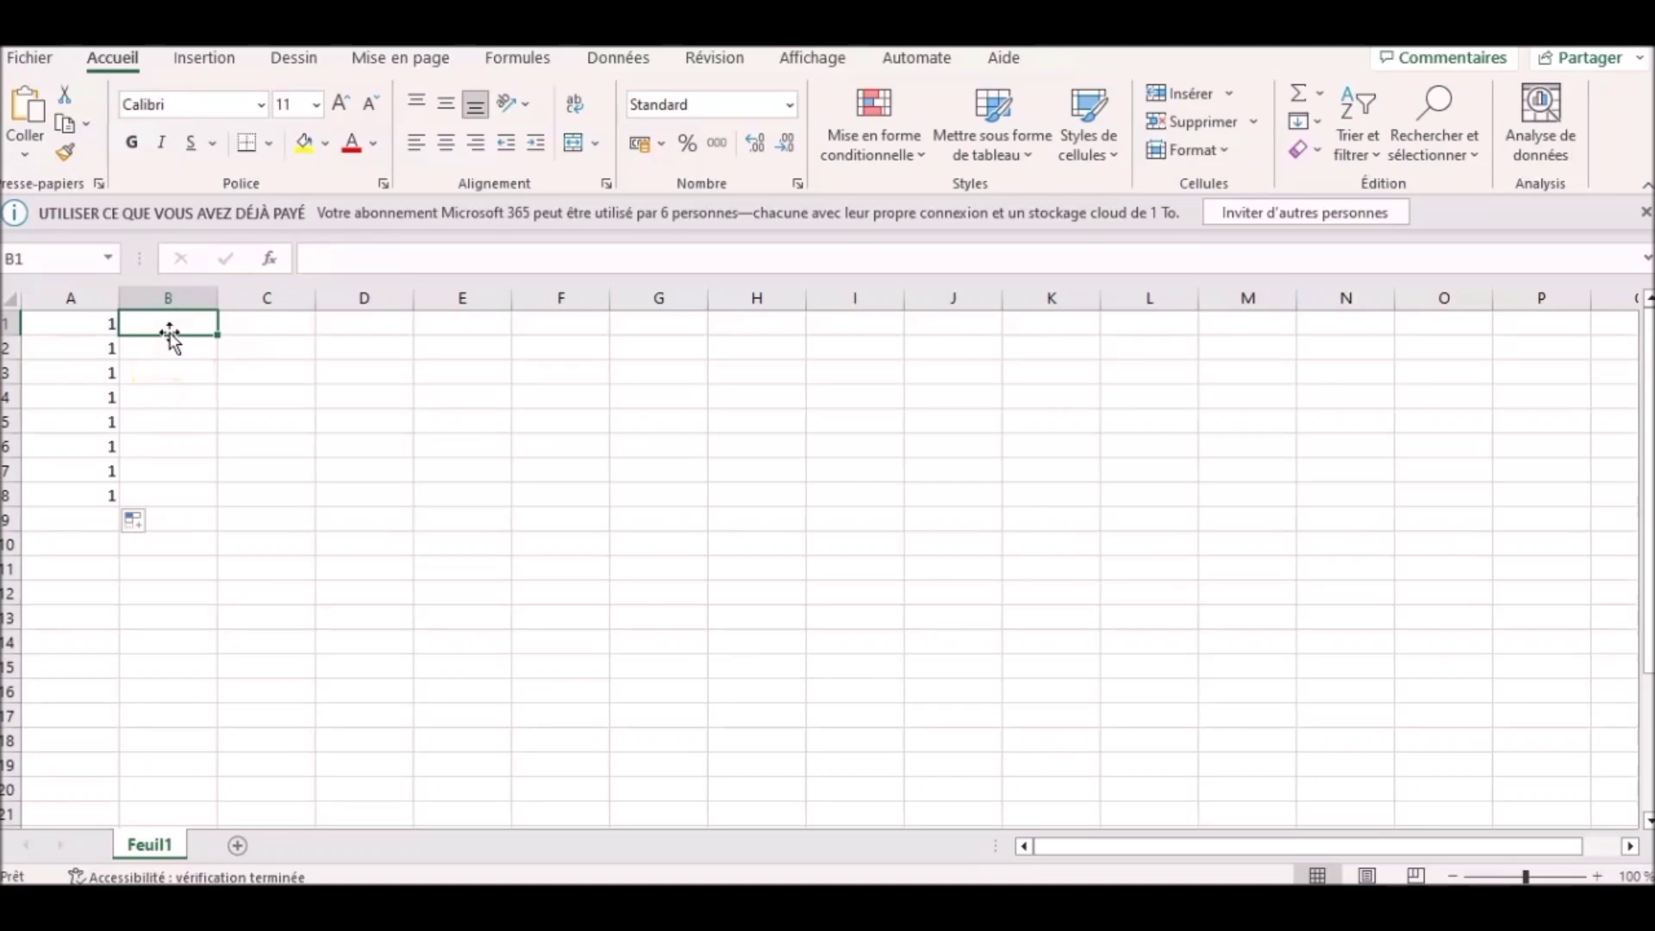
{"action": "type", "text": "1"}
{"action": "key", "text": "Return"}
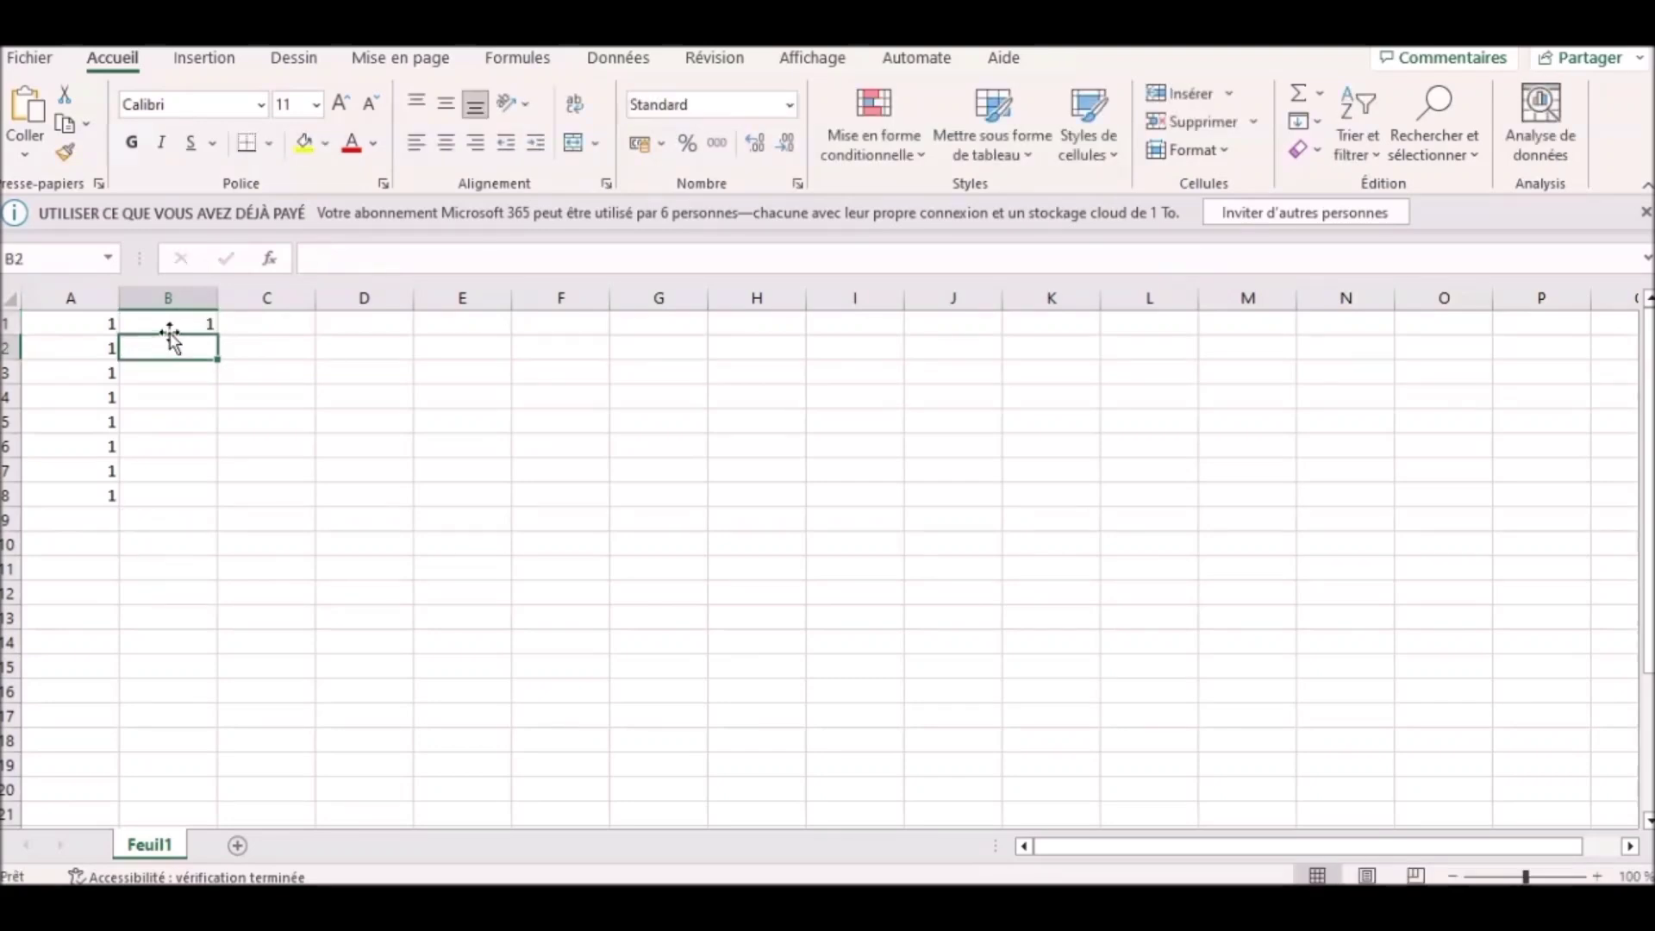
{"action": "type", "text": "2"}
{"action": "key", "text": "Return"}
{"action": "left_click_drag", "start_coordinate": [187, 324], "coordinate": [188, 345]}
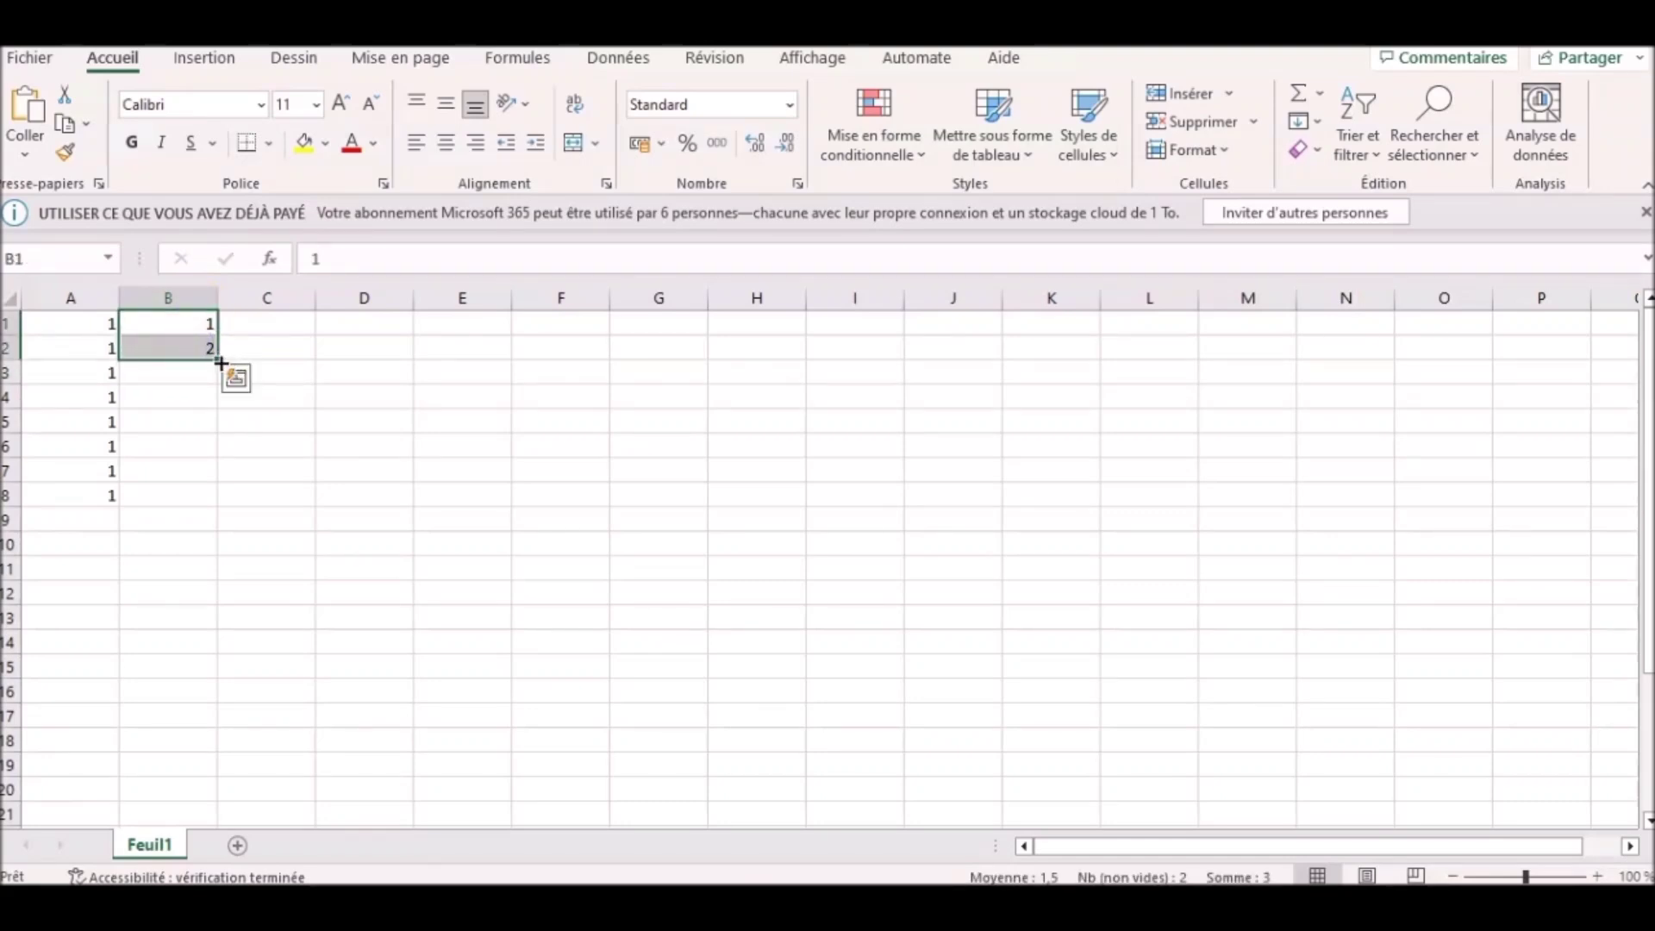
{"action": "left_click_drag", "start_coordinate": [221, 359], "coordinate": [203, 500]}
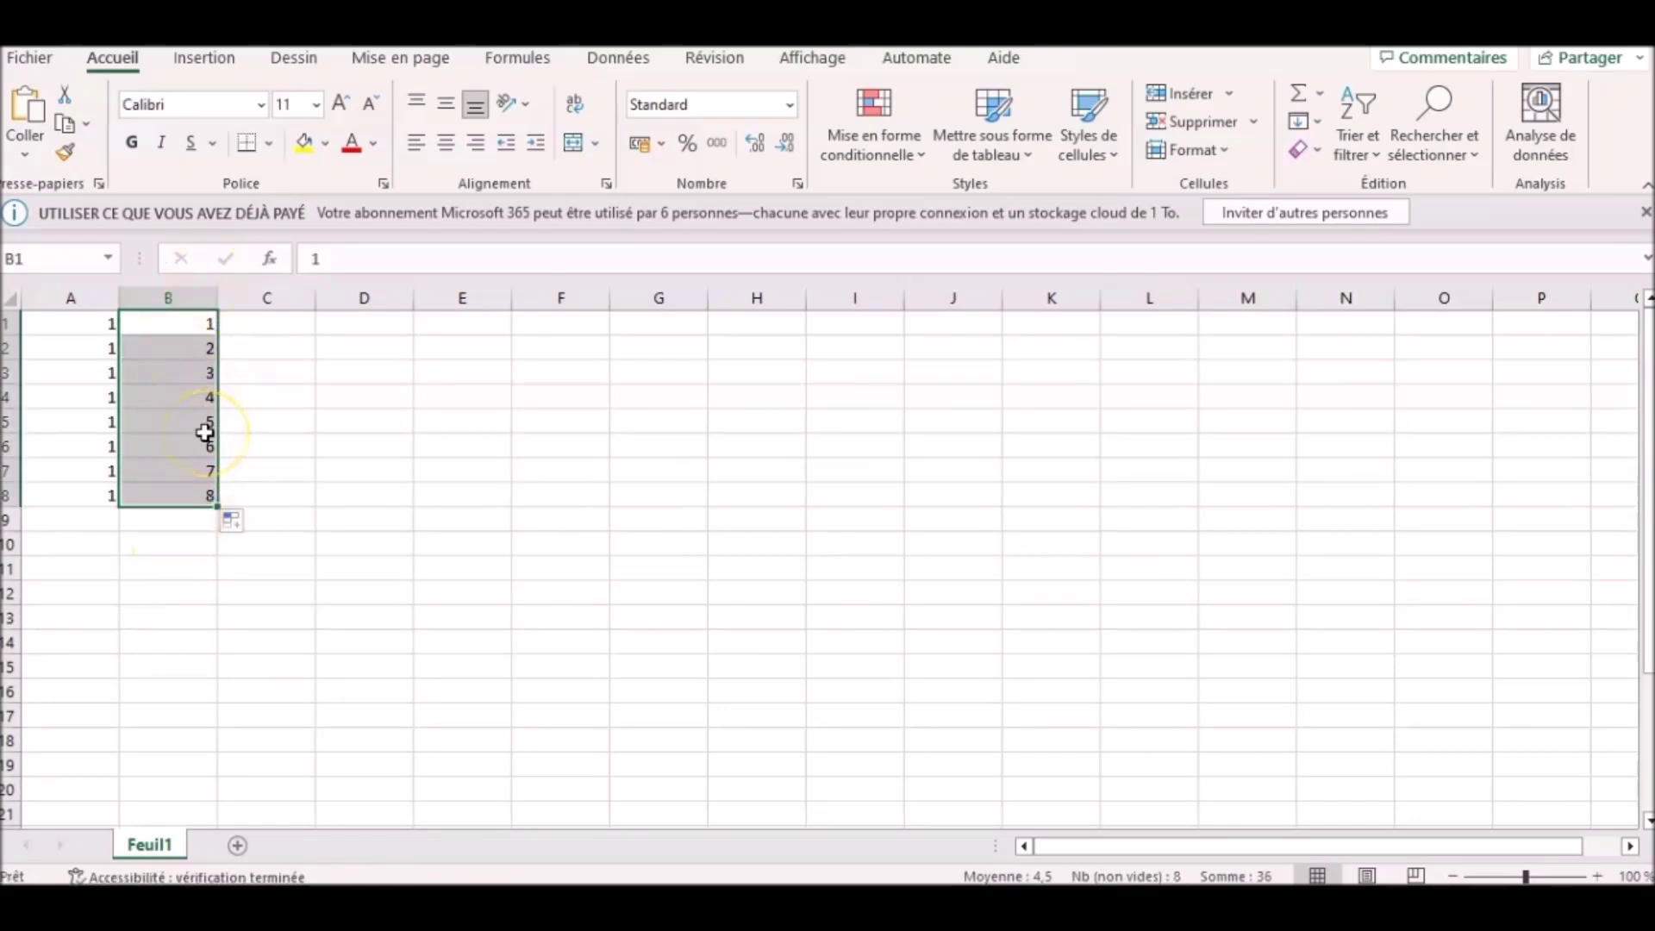
- Enter 1 in C1 and 4 in C2, and extend the series down to C8
{"action": "left_click", "coordinate": [270, 321]}
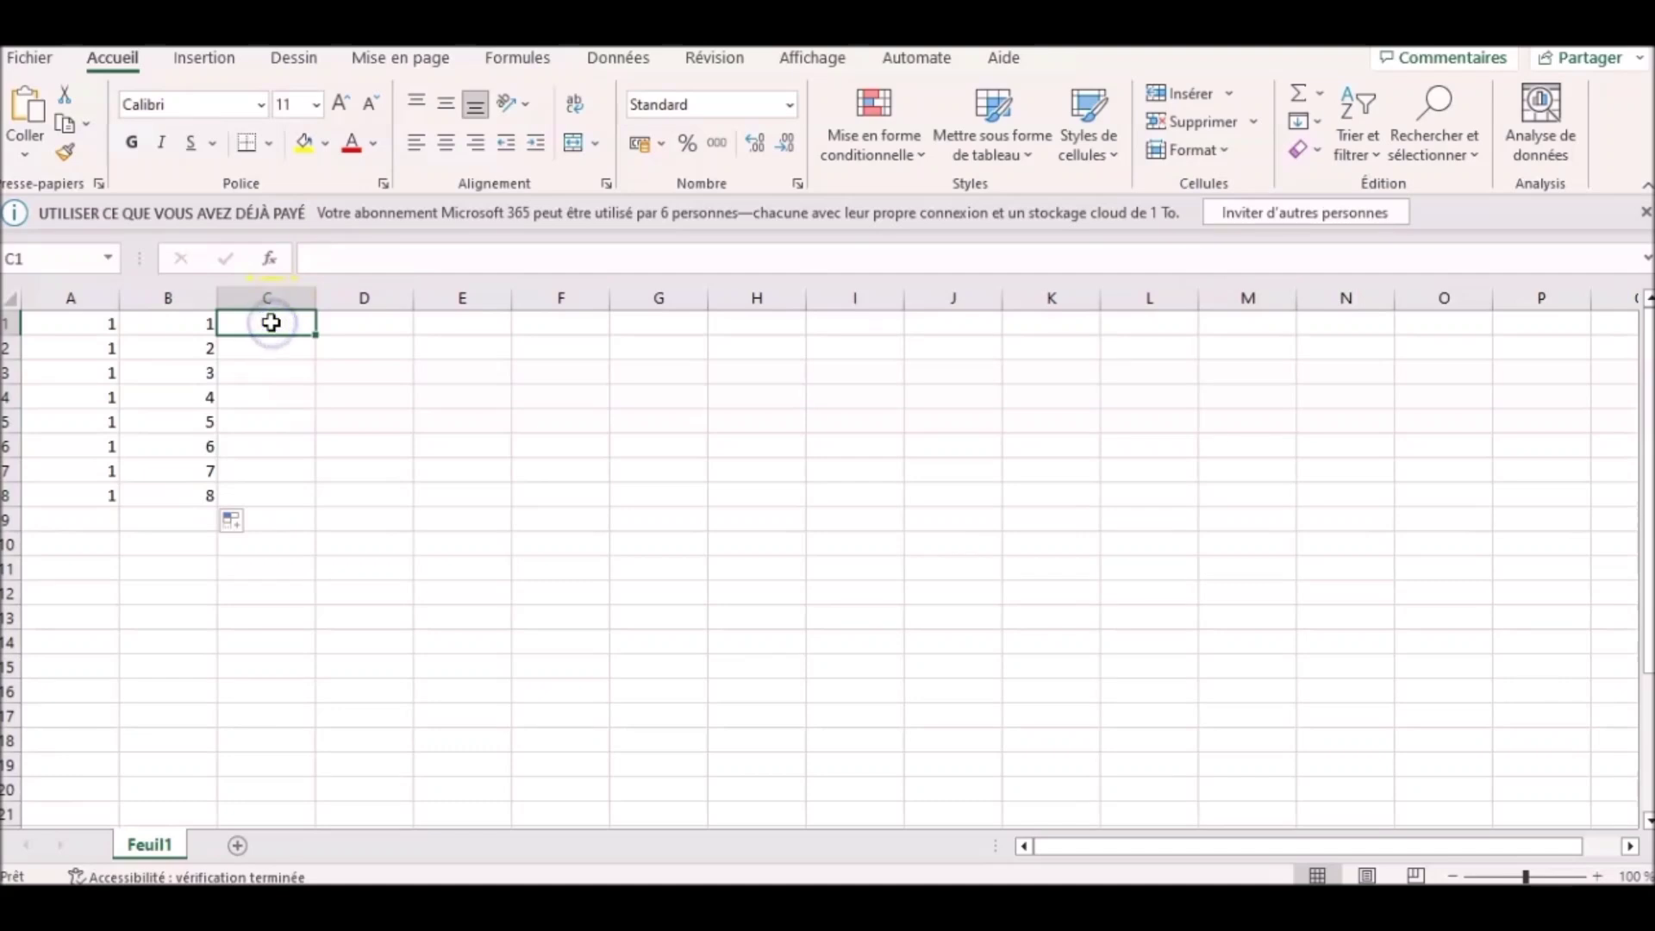
{"action": "type", "text": "1"}
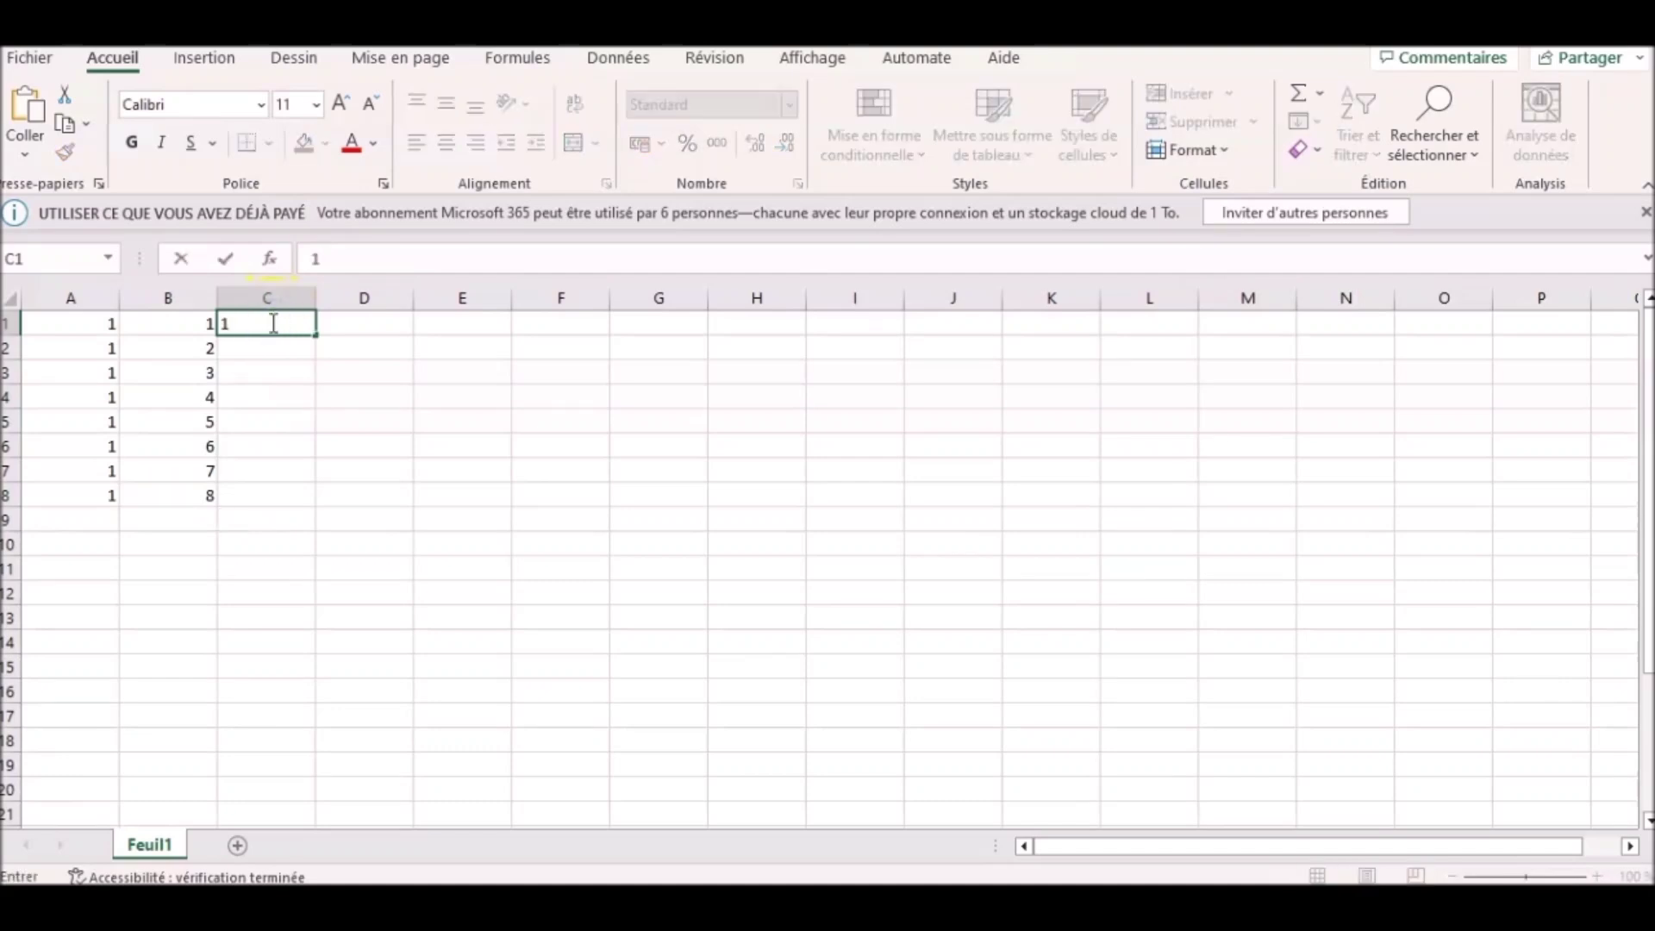
{"action": "key", "text": "Return"}
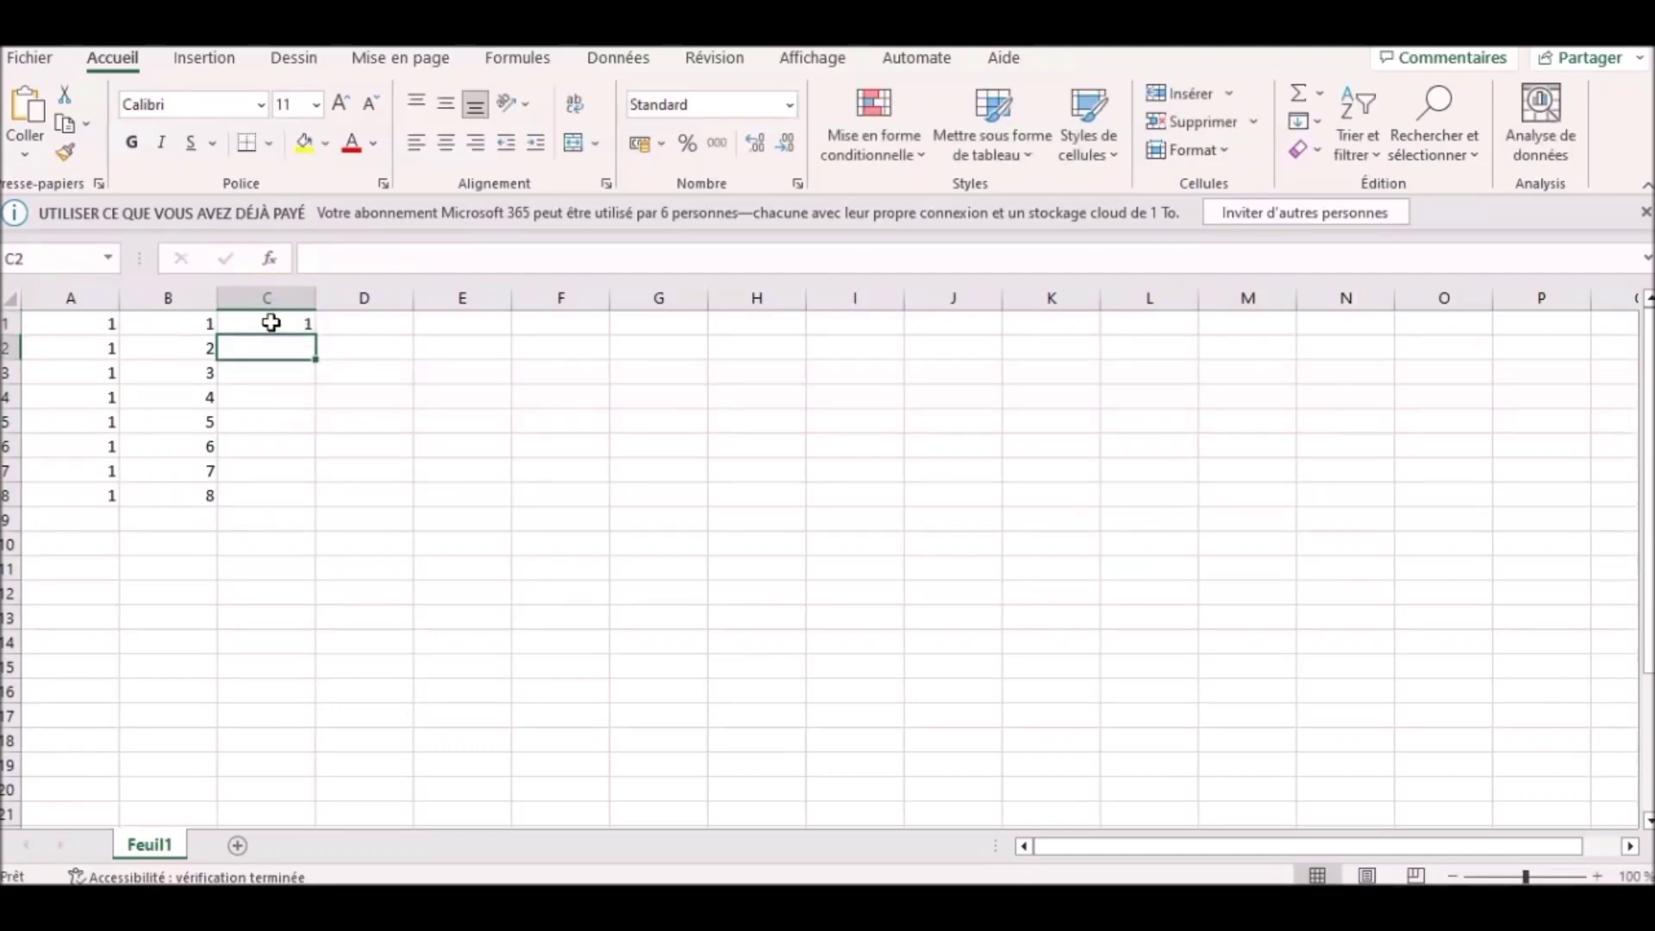
{"action": "type", "text": "4"}
{"action": "key", "text": "Return"}
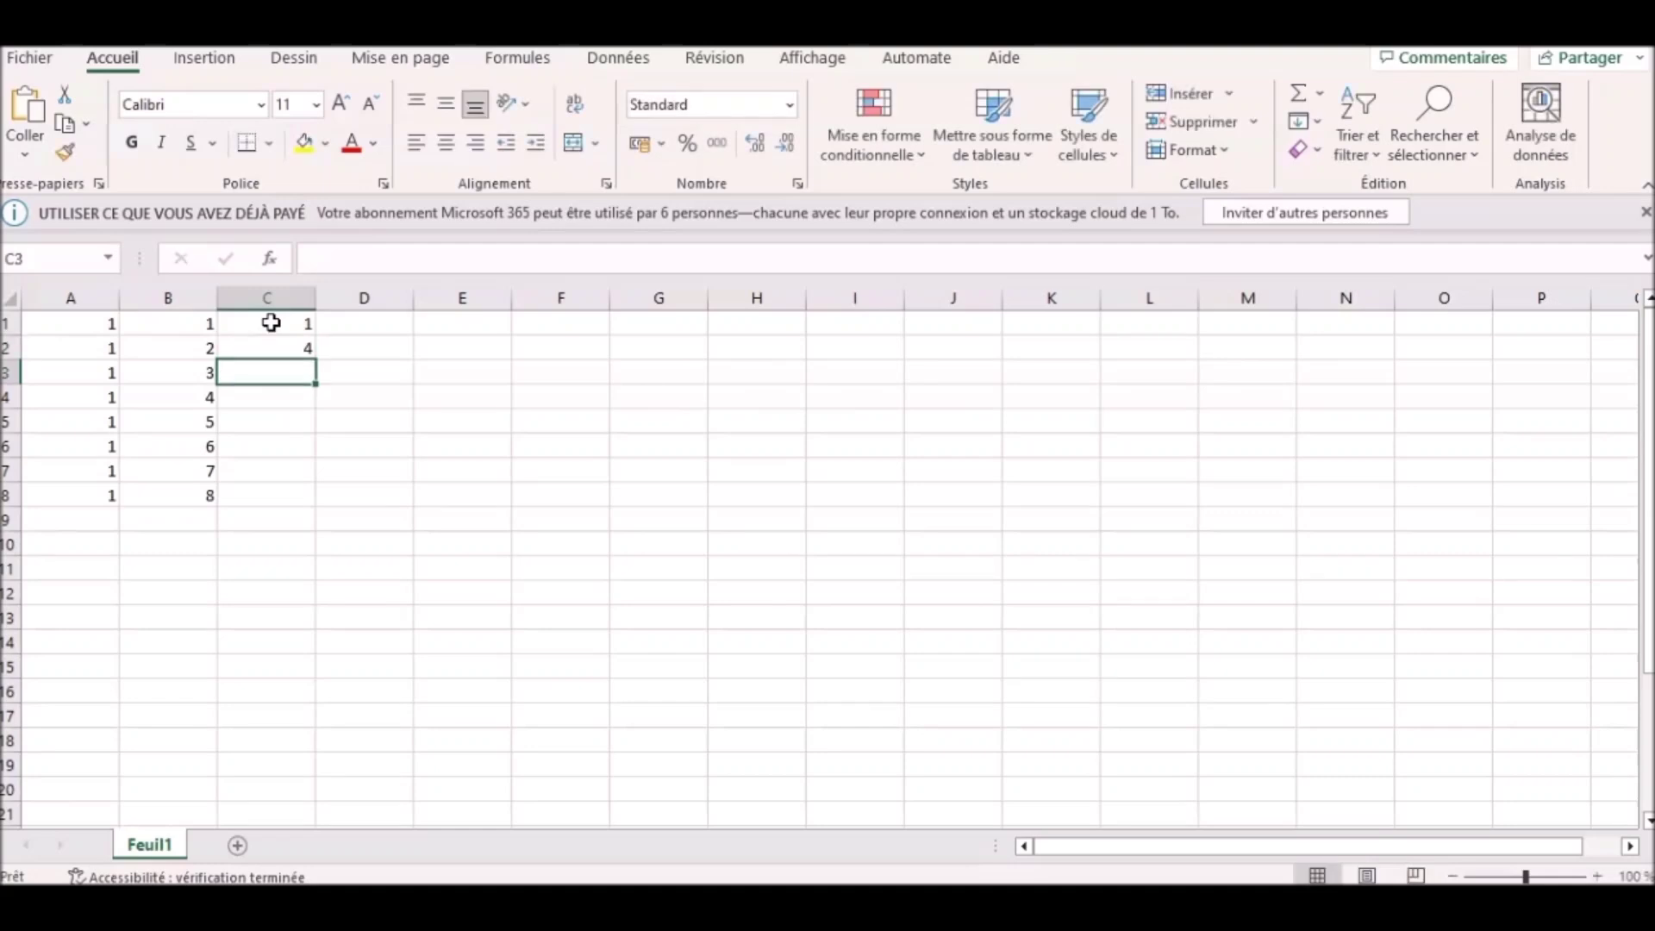
{"action": "left_click_drag", "start_coordinate": [271, 323], "coordinate": [270, 341]}
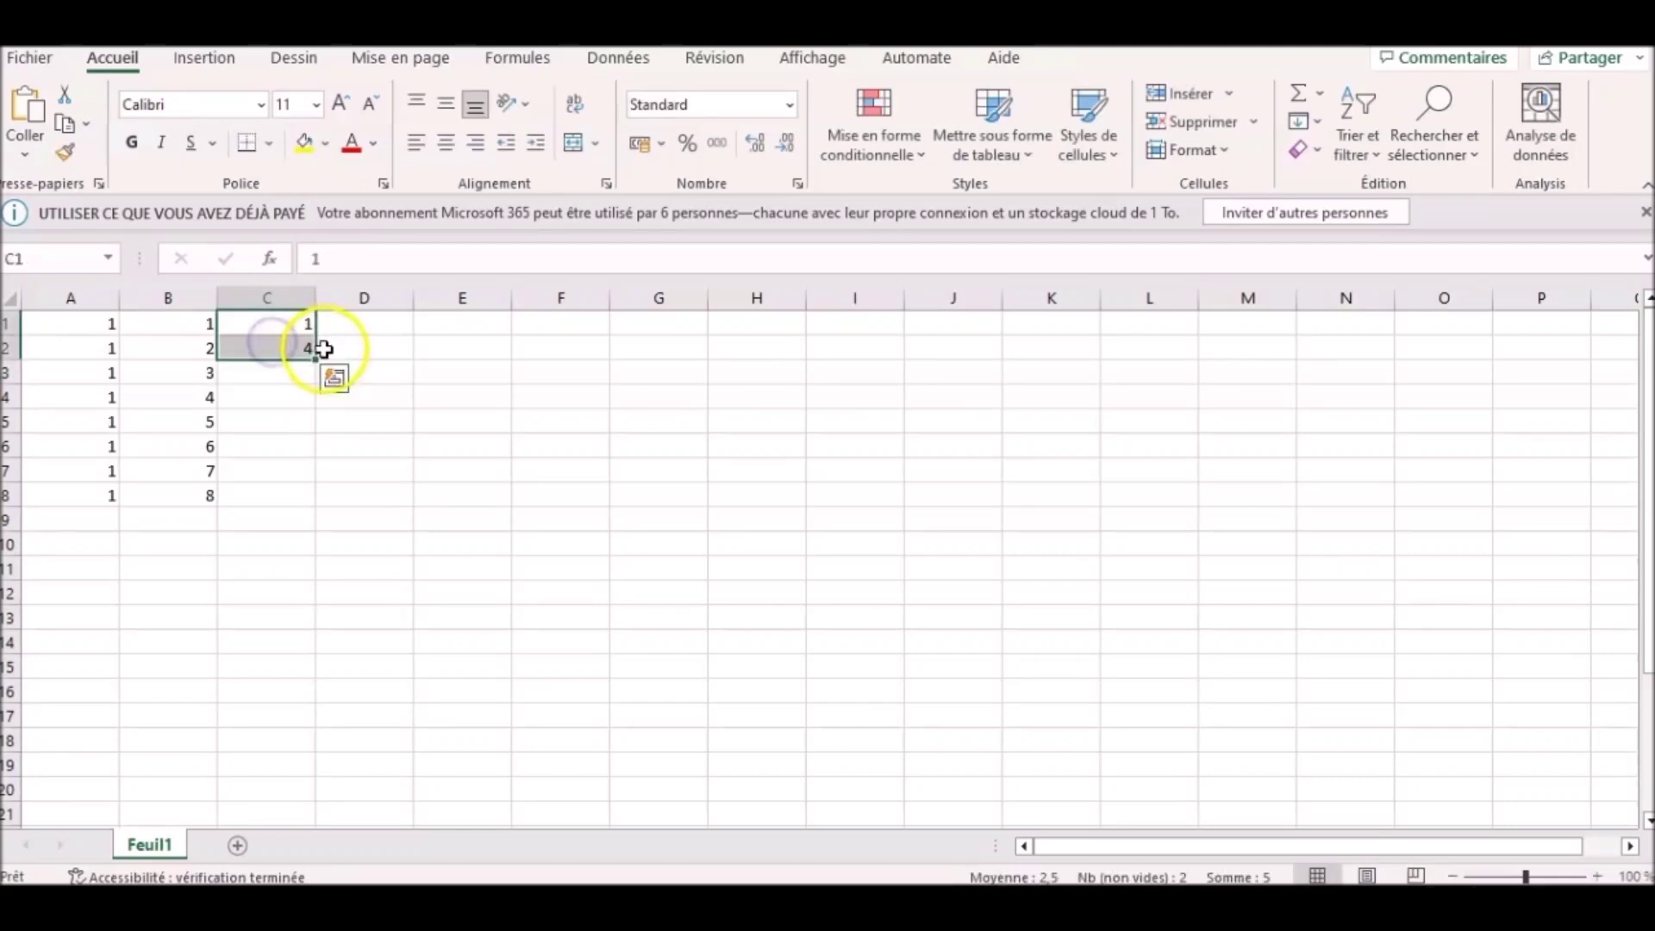
{"action": "left_click_drag", "start_coordinate": [318, 358], "coordinate": [306, 476]}
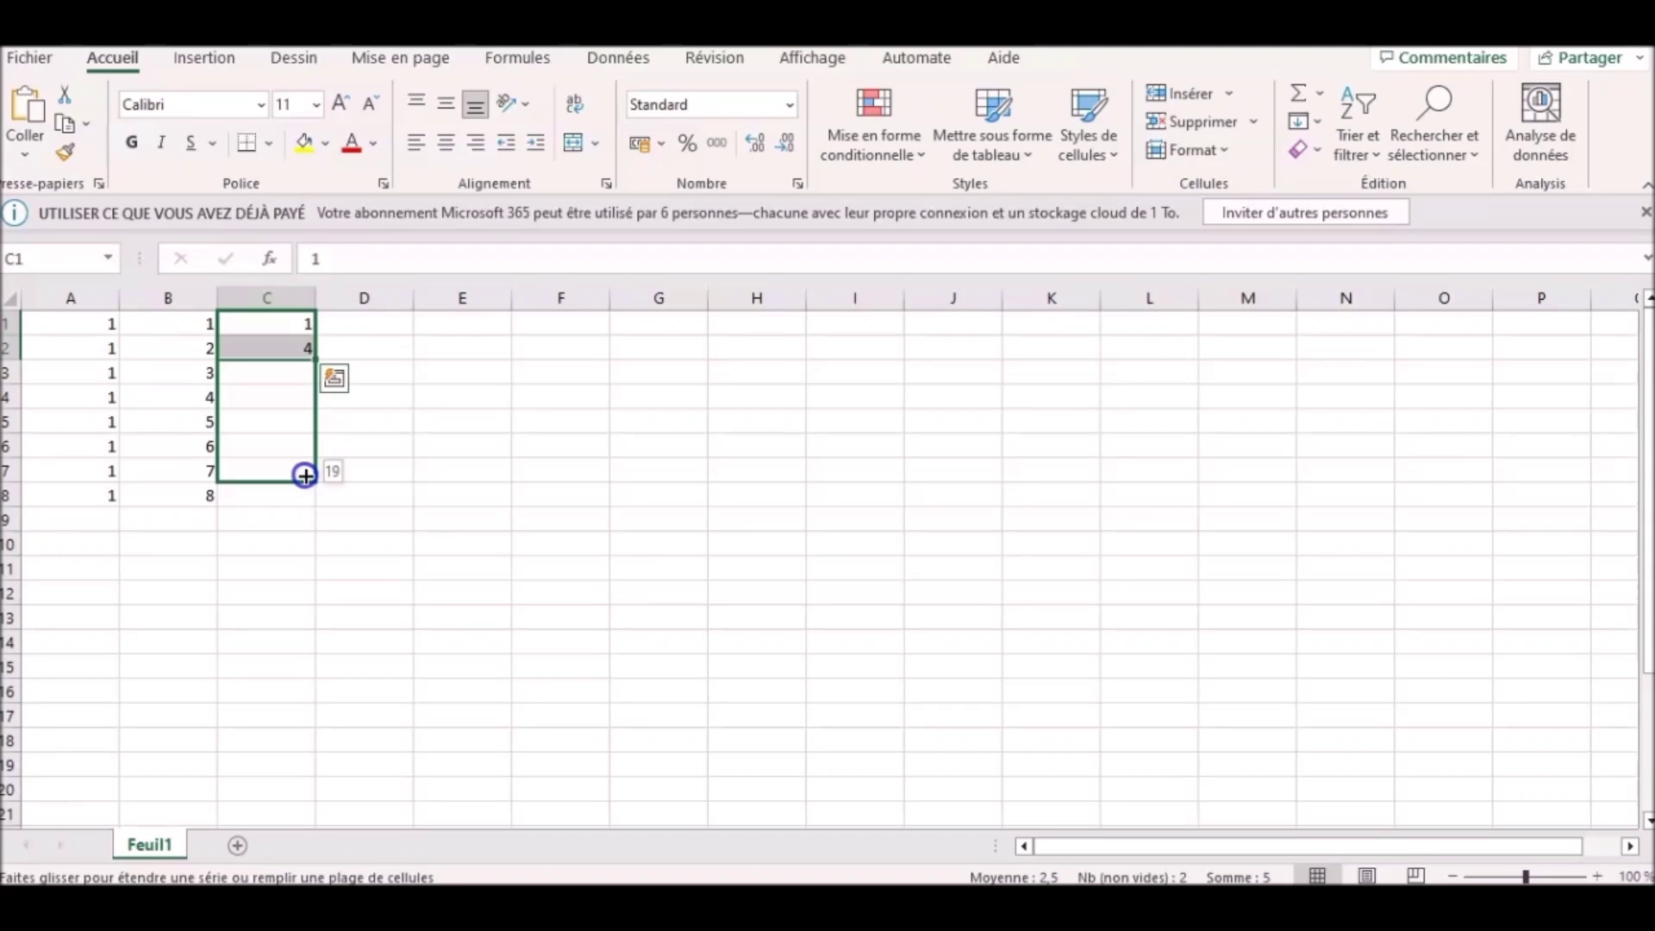
{"action": "left_click_drag", "start_coordinate": [305, 476], "coordinate": [303, 503]}
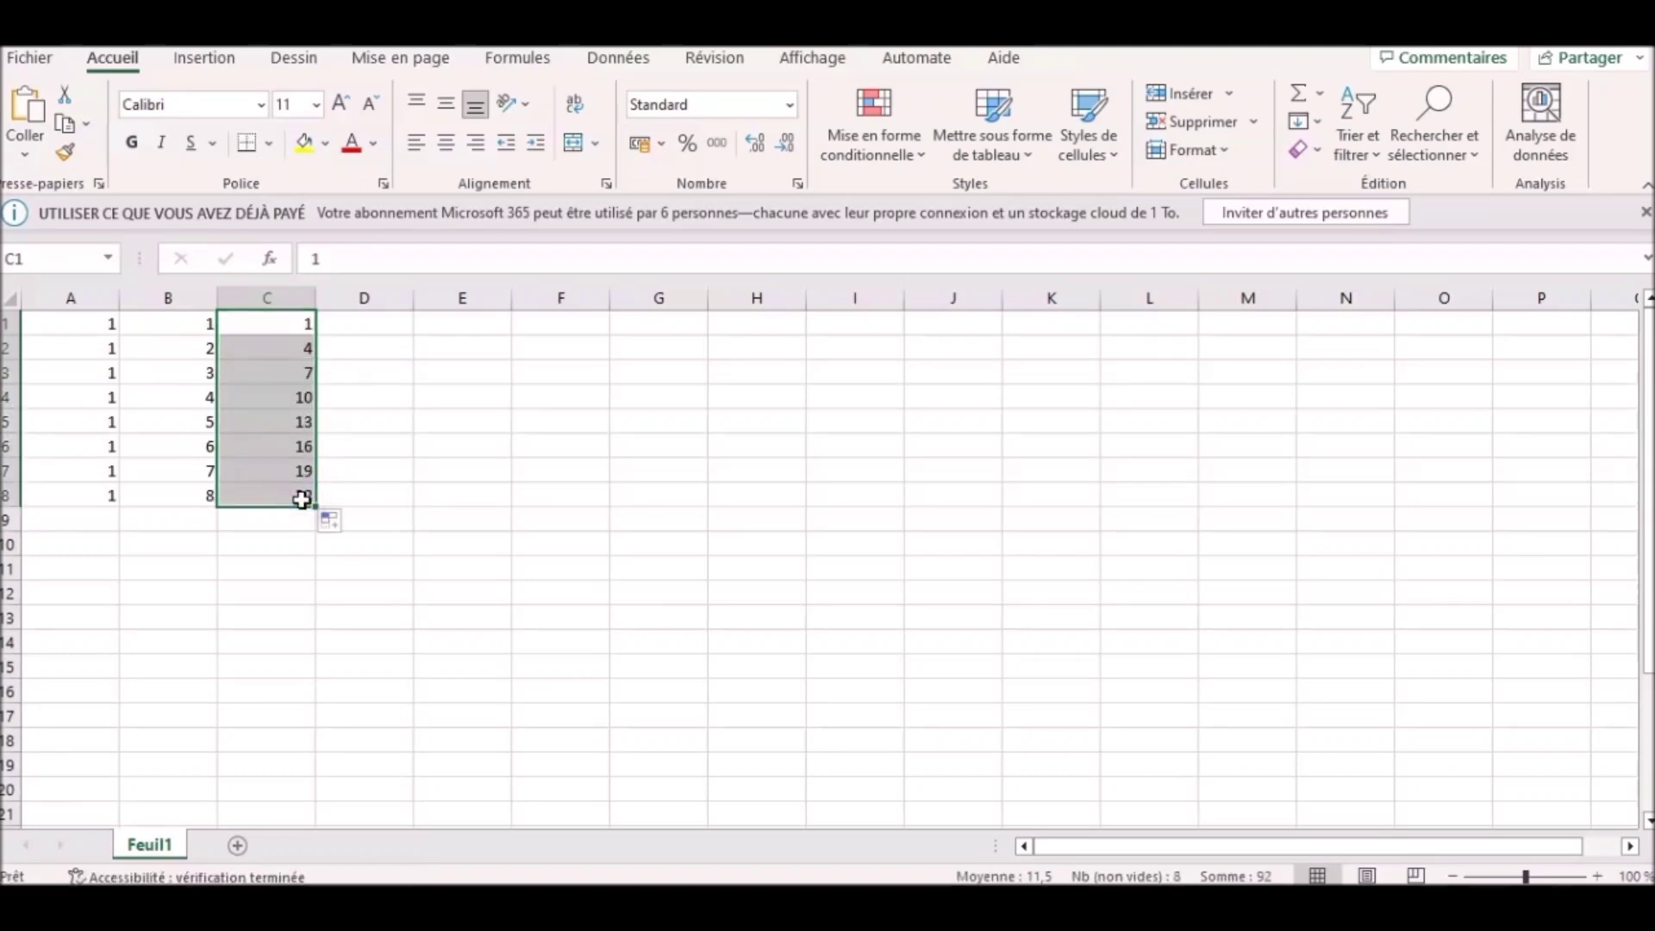
- Enter the formula +B1+C1 in D1 and fill it down through D8
{"action": "left_click", "coordinate": [369, 323]}
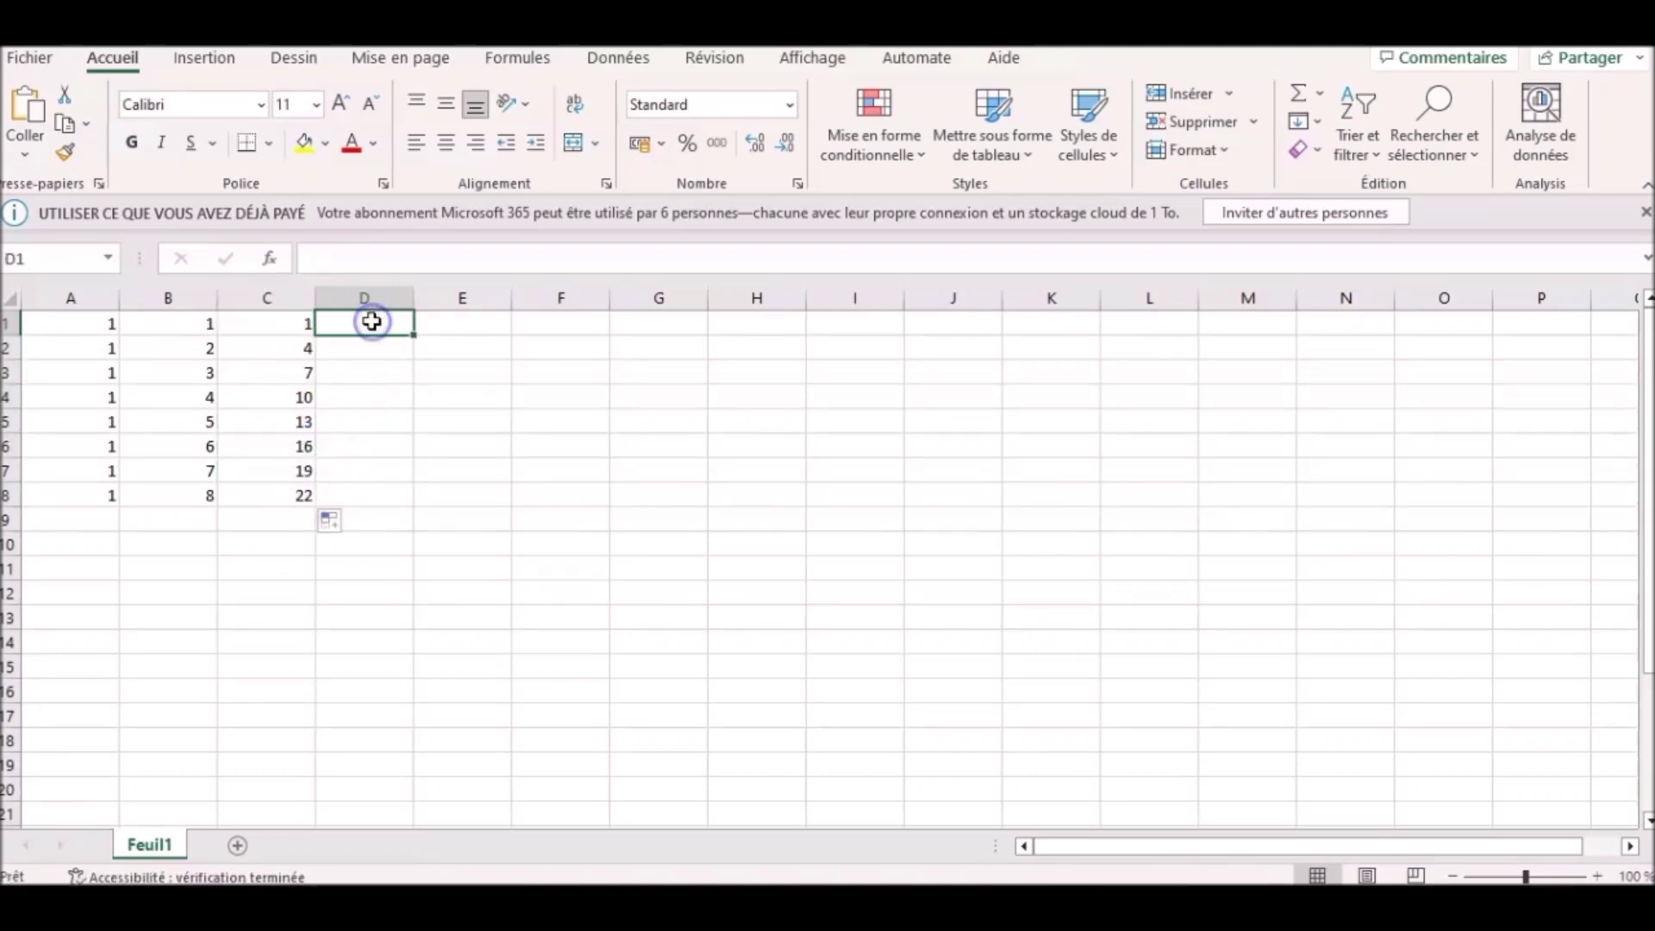
{"action": "type", "text": "+"}
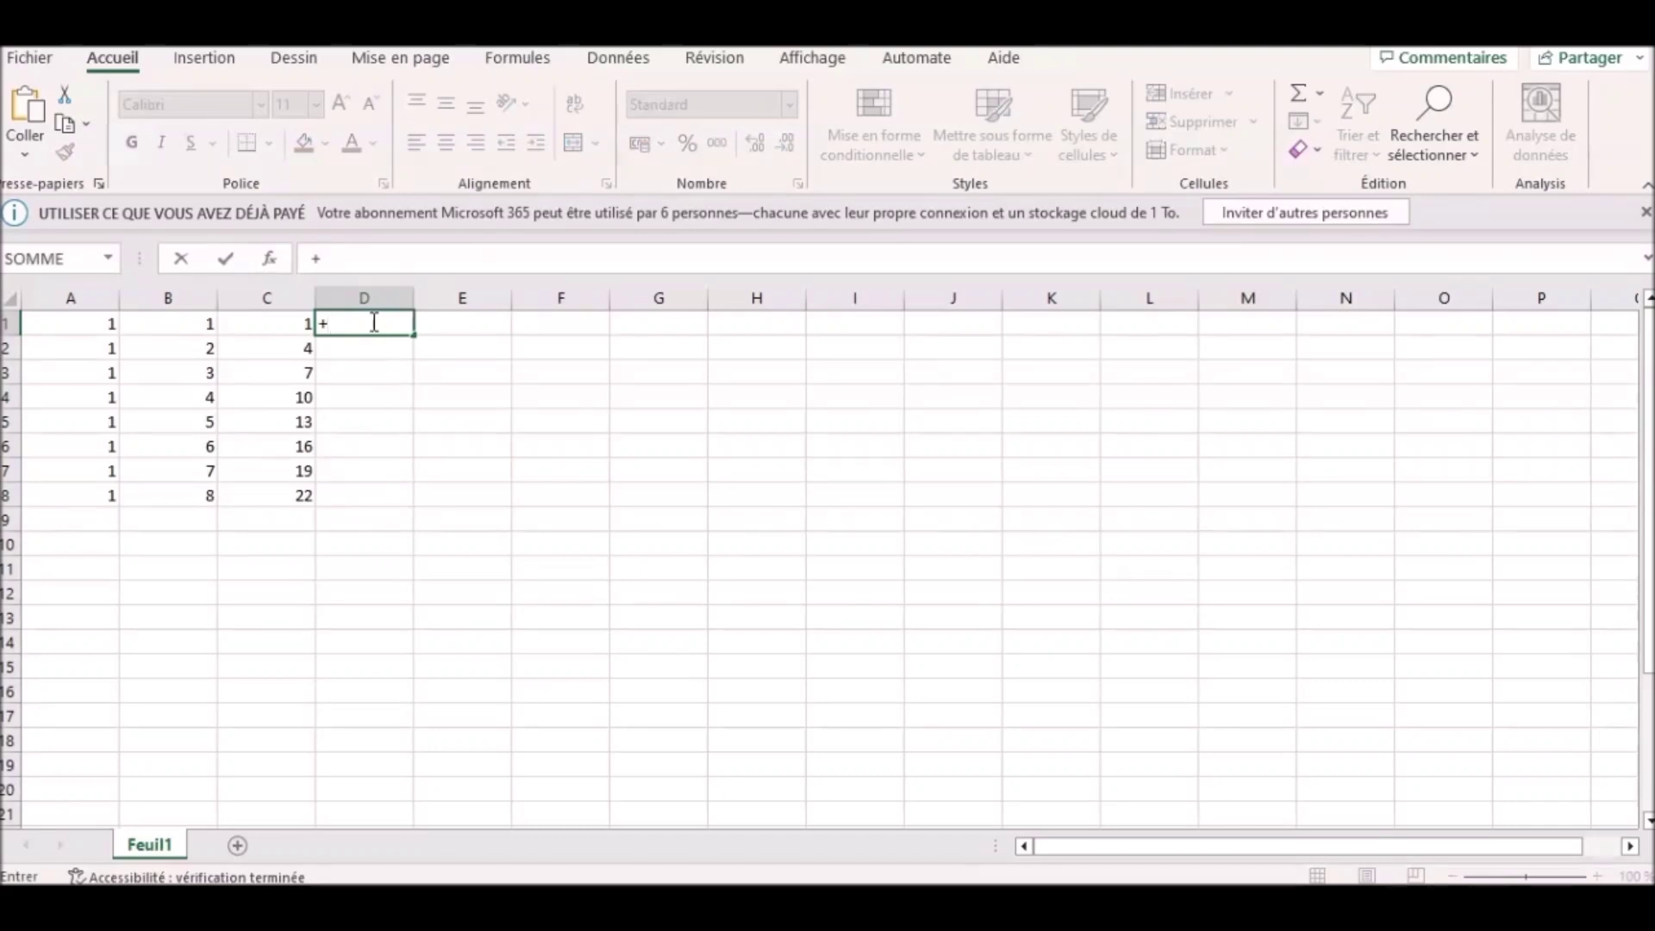
{"action": "left_click", "coordinate": [220, 330]}
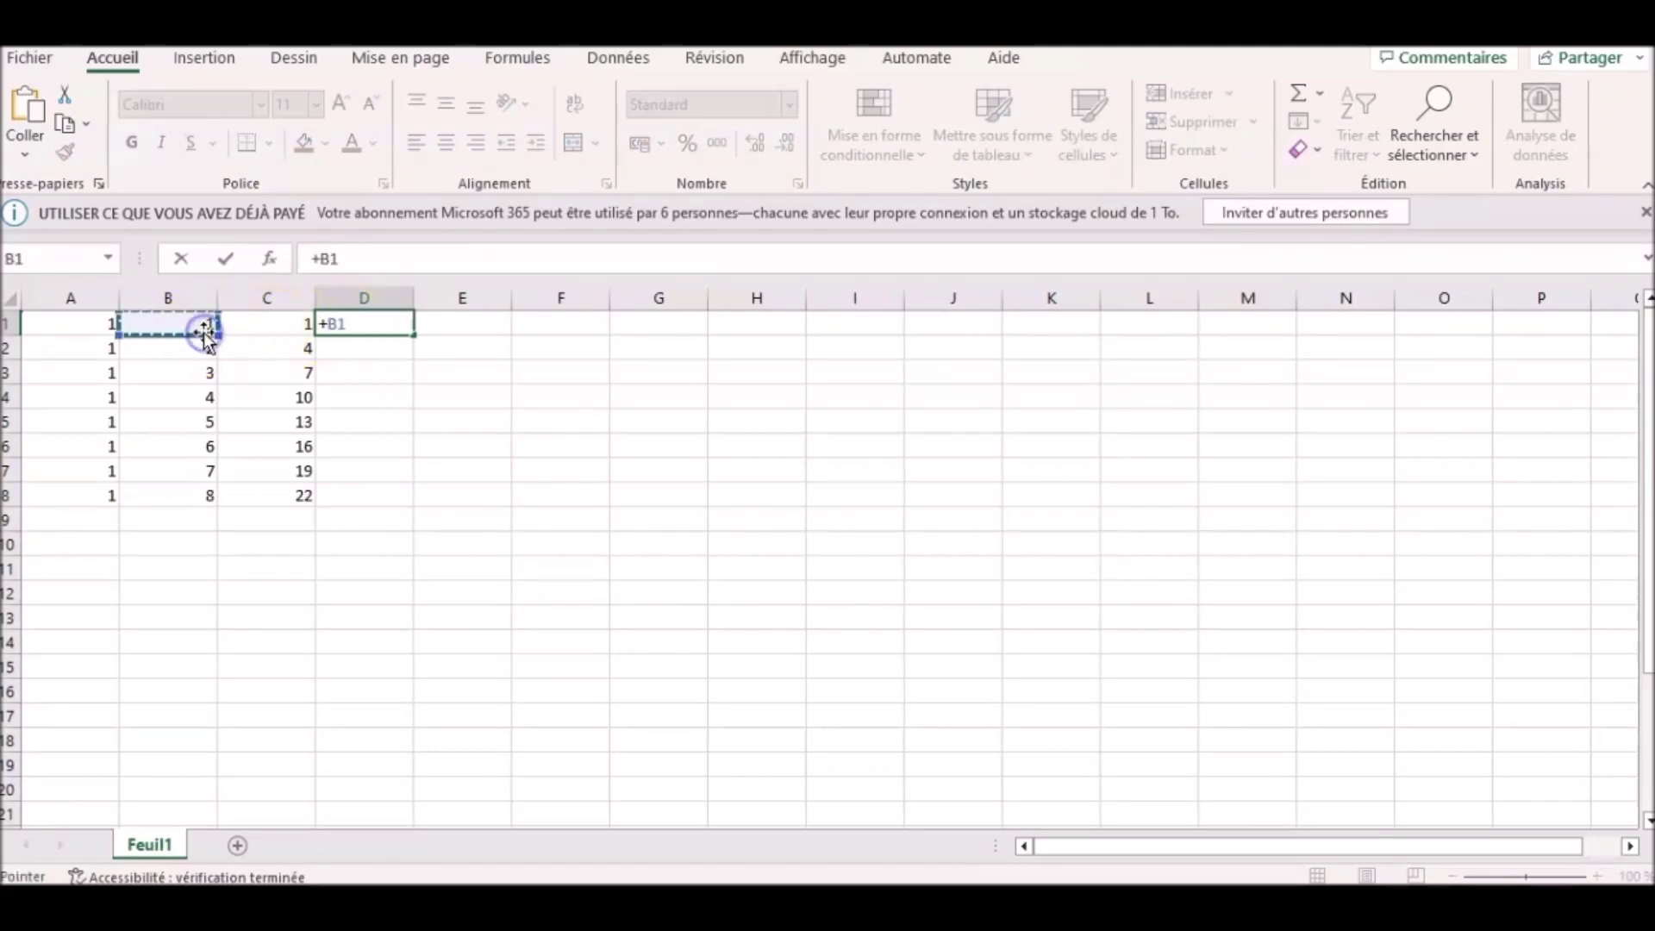
{"action": "type", "text": "+"}
{"action": "left_click", "coordinate": [274, 326]}
{"action": "key", "text": "Return"}
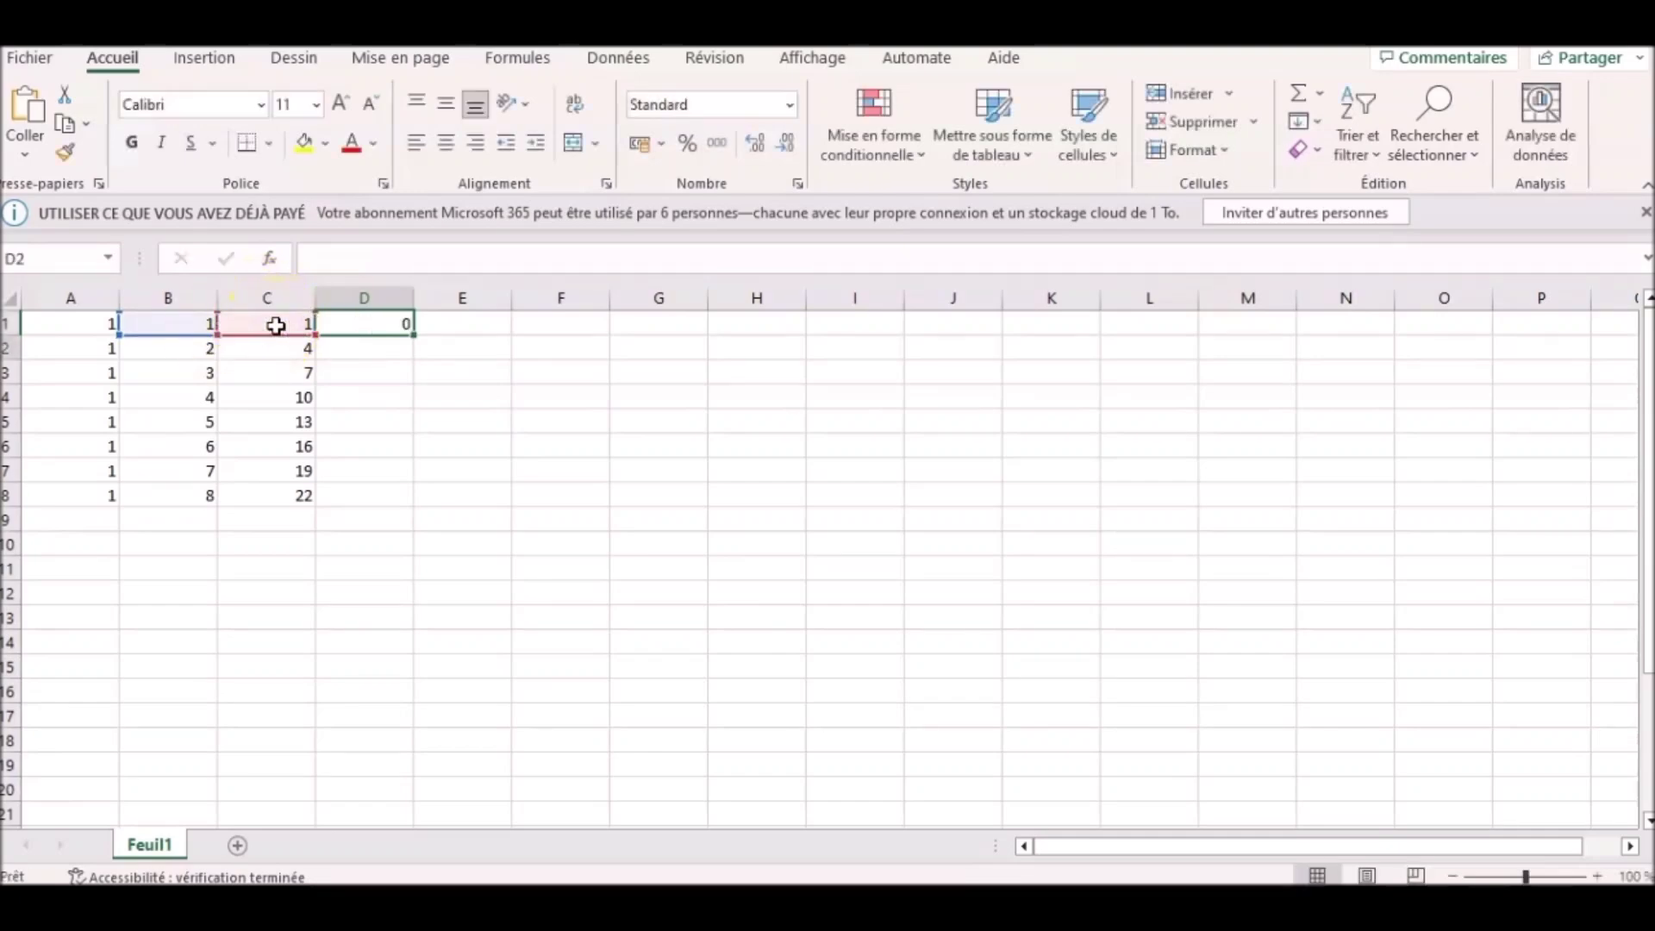
{"action": "left_click", "coordinate": [355, 328]}
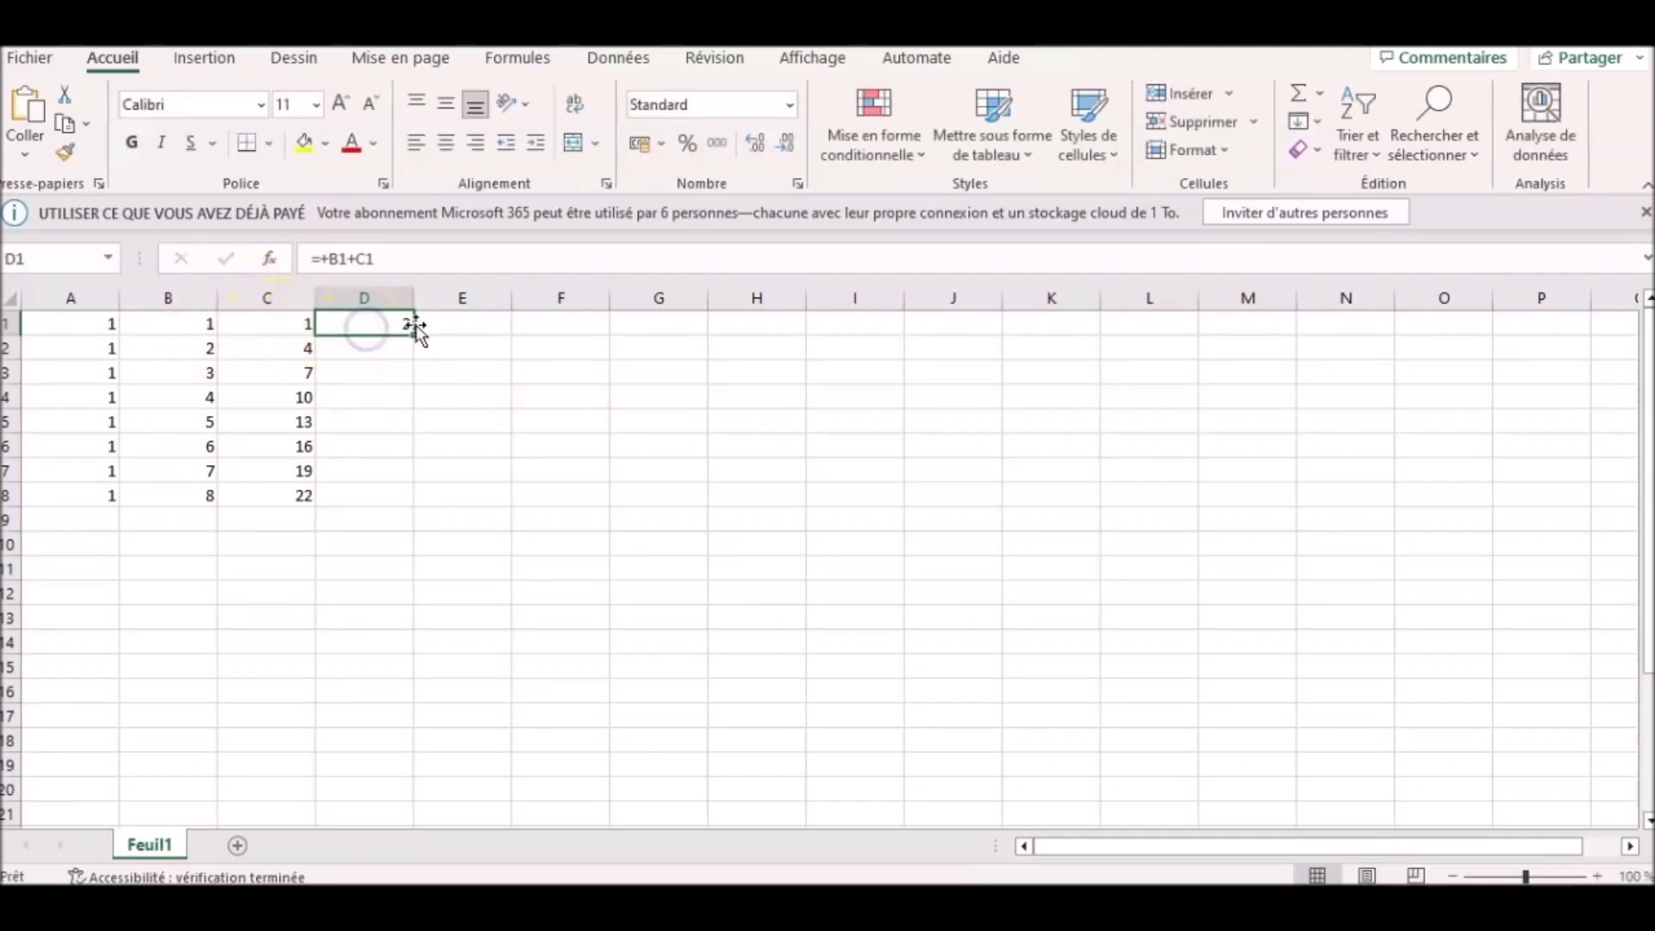
{"action": "left_click_drag", "start_coordinate": [416, 335], "coordinate": [407, 497]}
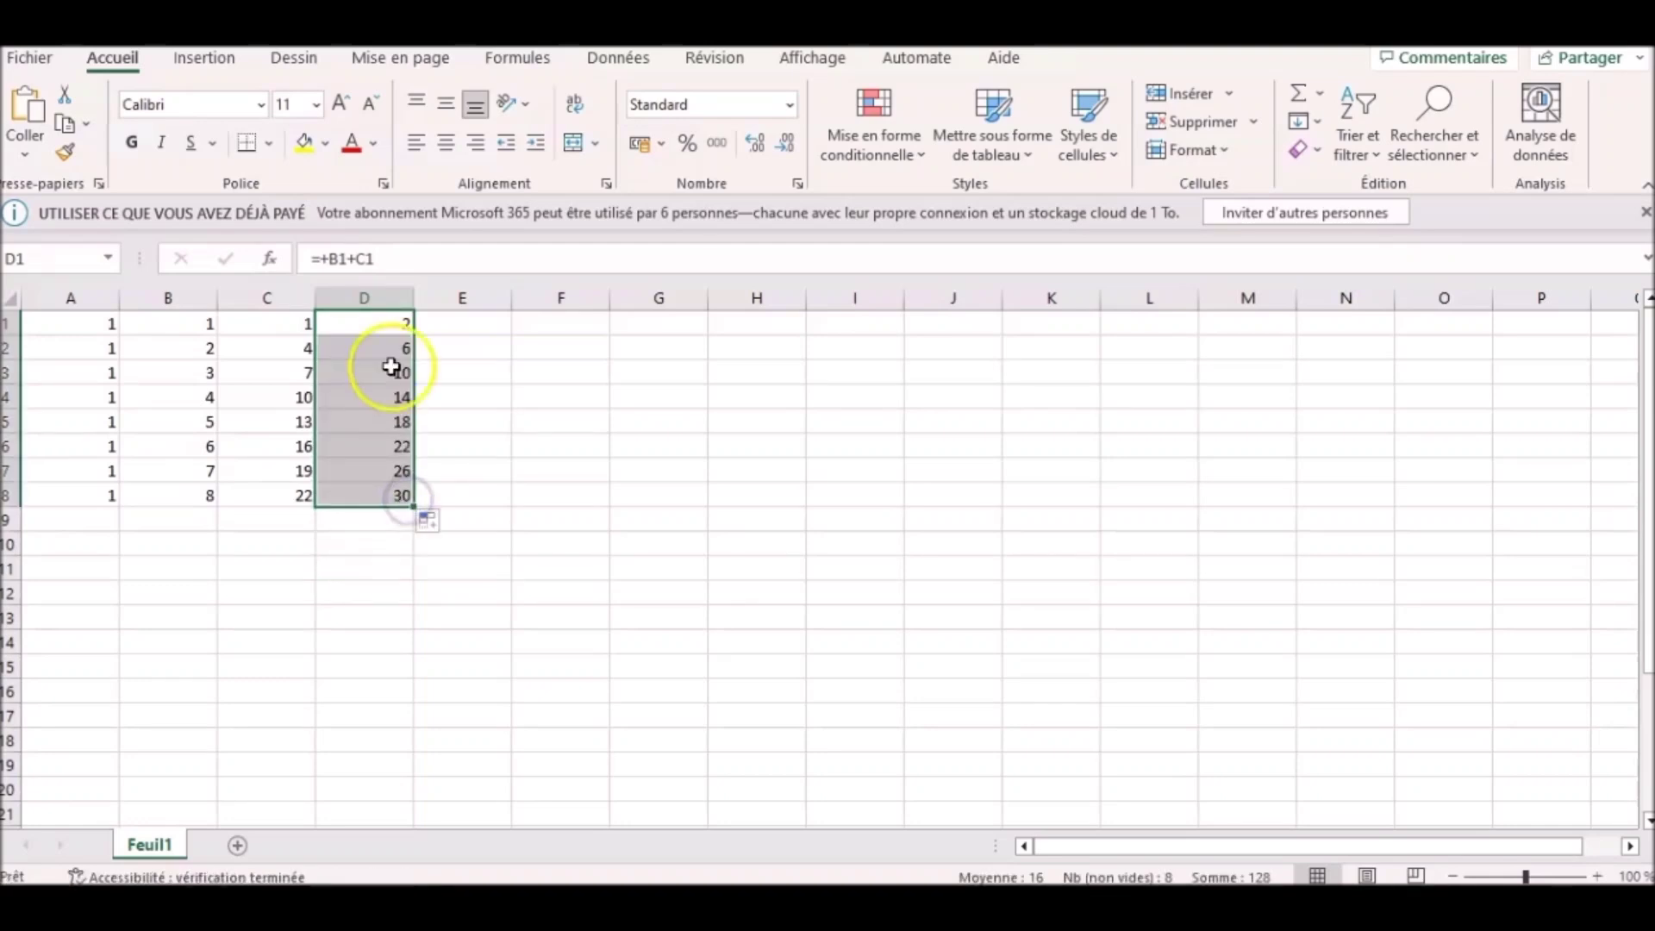
- Check the sums in D2 and D3 against the column B and C values in their rows
{"action": "left_click", "coordinate": [209, 353]}
{"action": "left_click", "coordinate": [257, 350]}
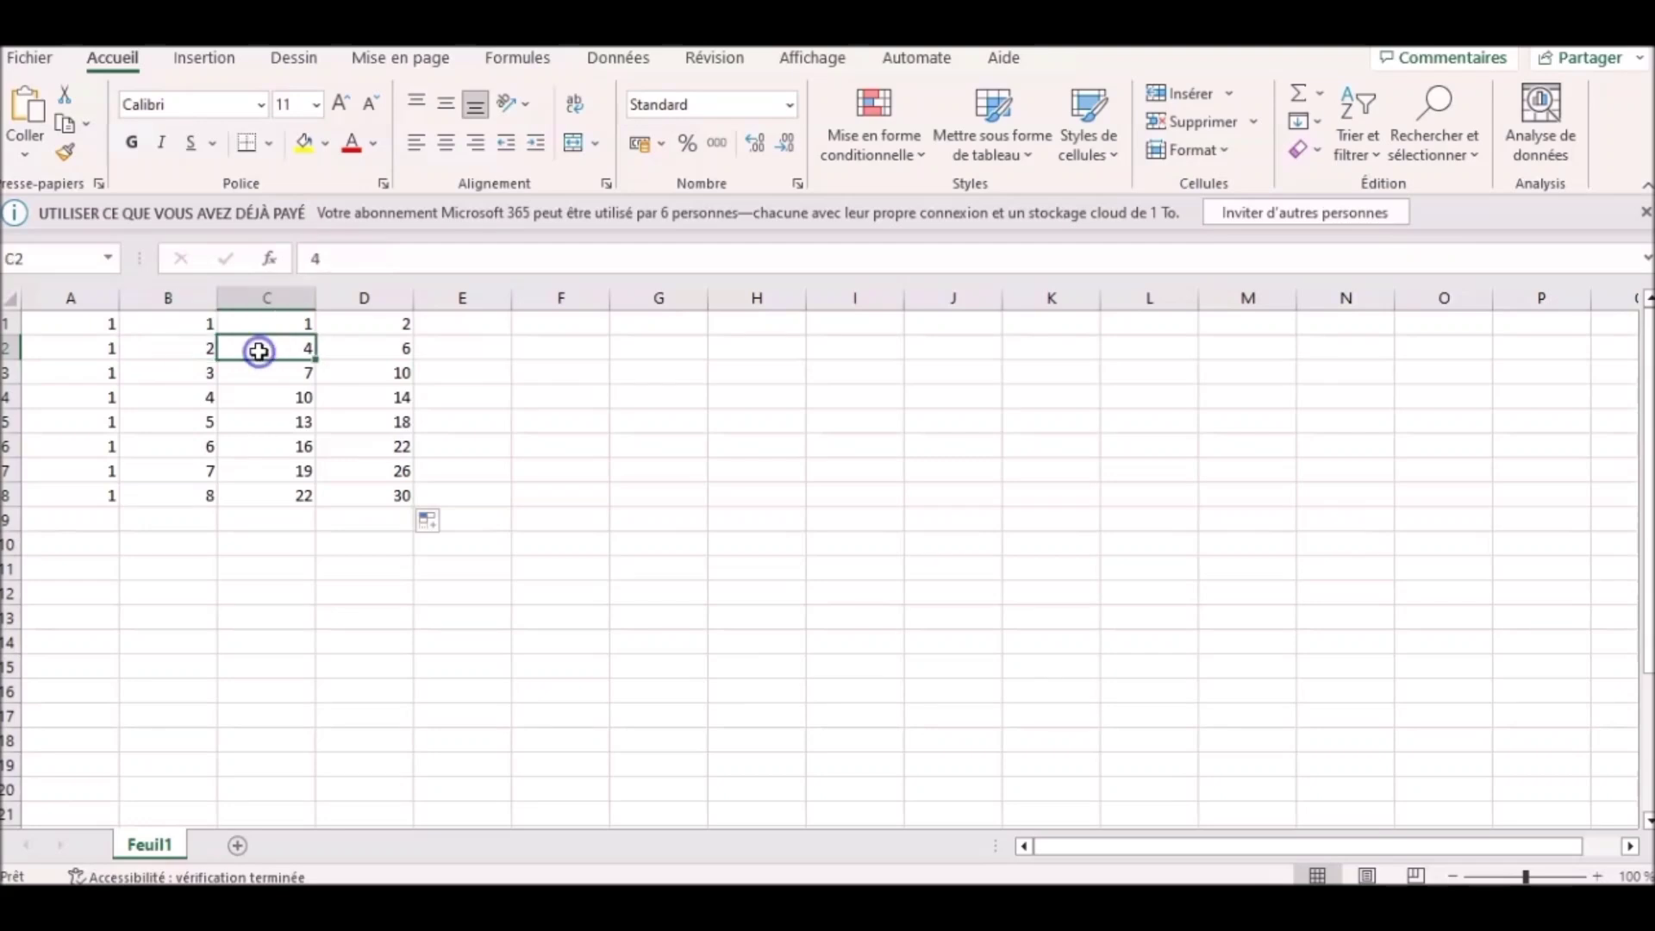
{"action": "left_click", "coordinate": [406, 347]}
{"action": "left_click", "coordinate": [209, 372]}
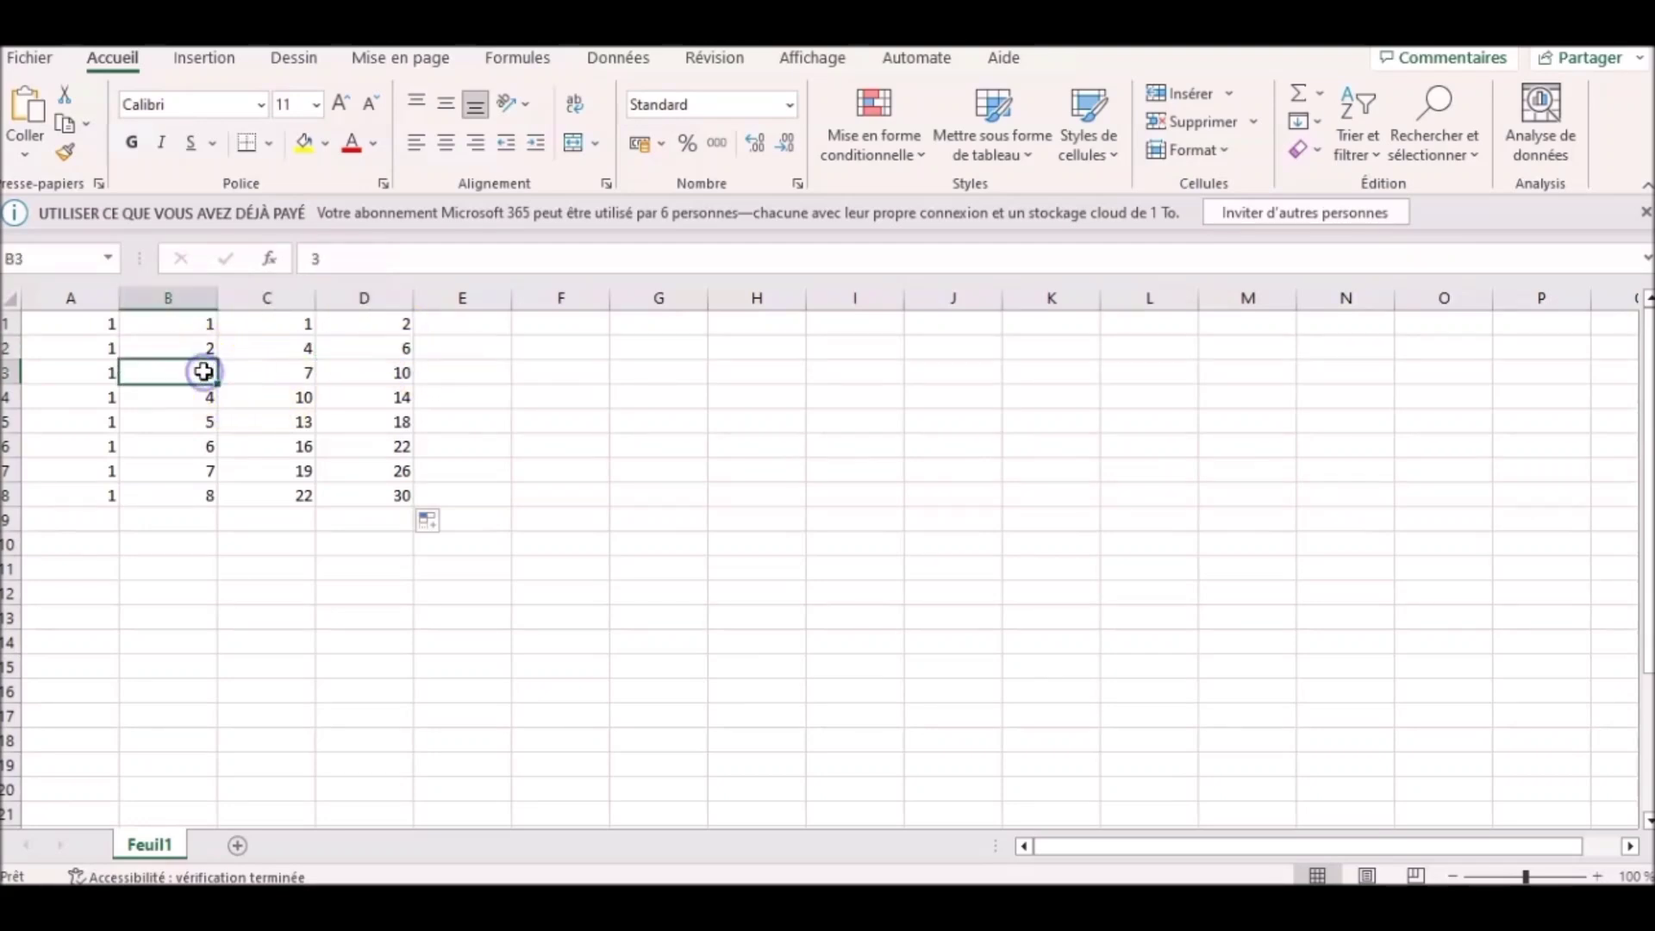
{"action": "left_click", "coordinate": [268, 373]}
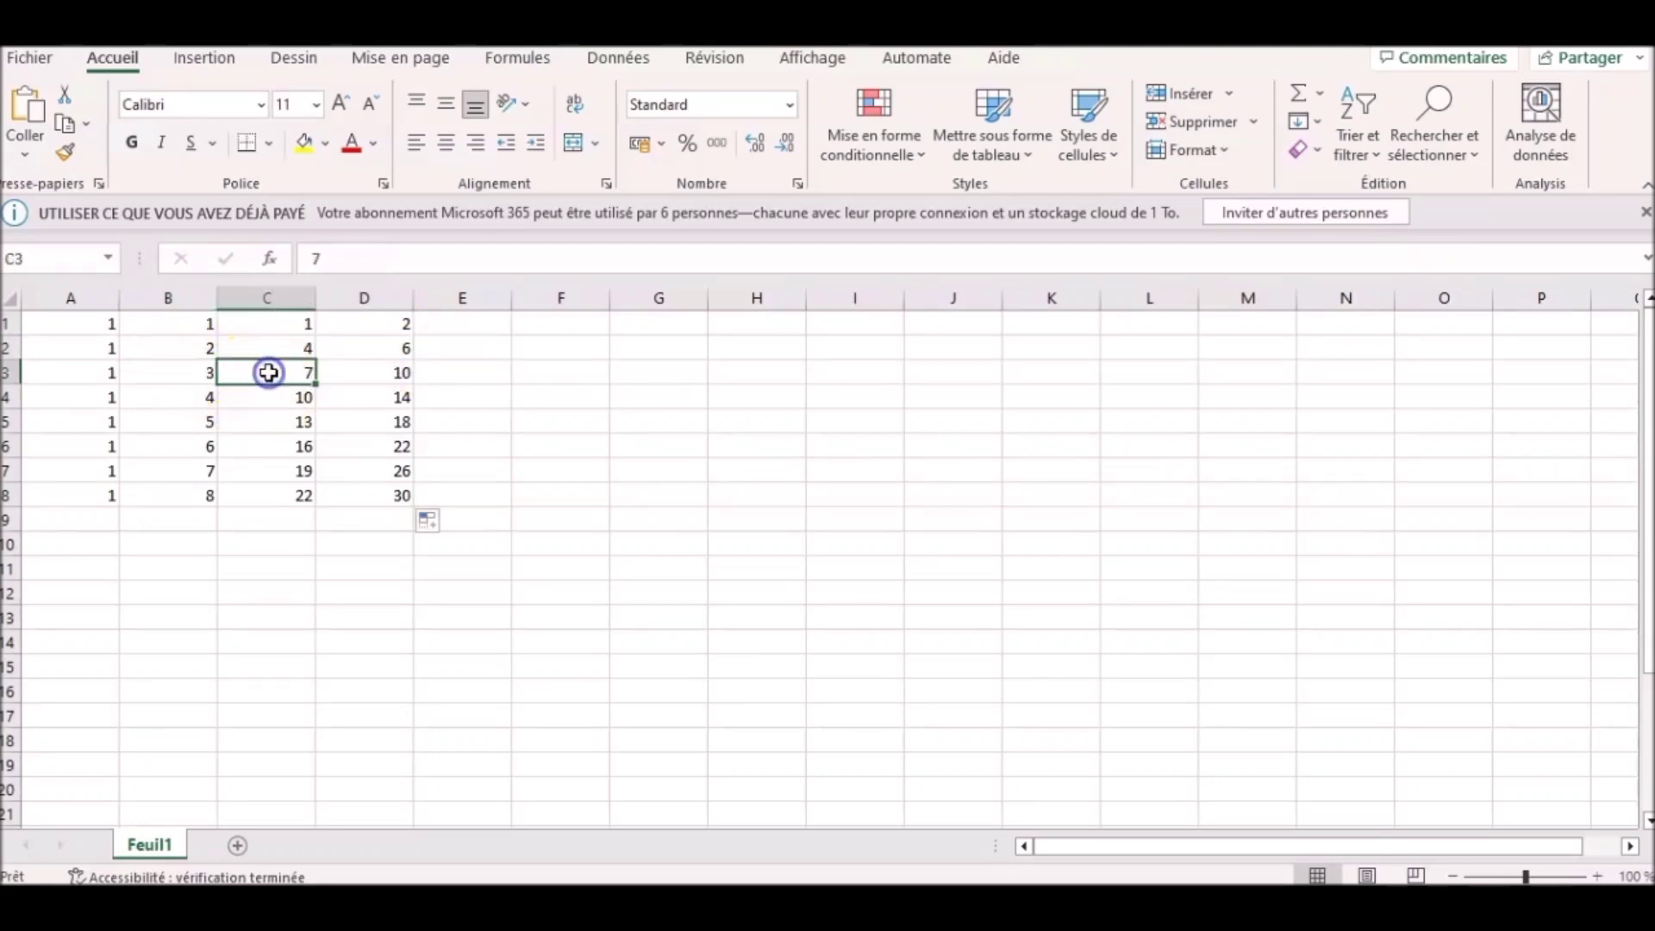
{"action": "left_click", "coordinate": [394, 371]}
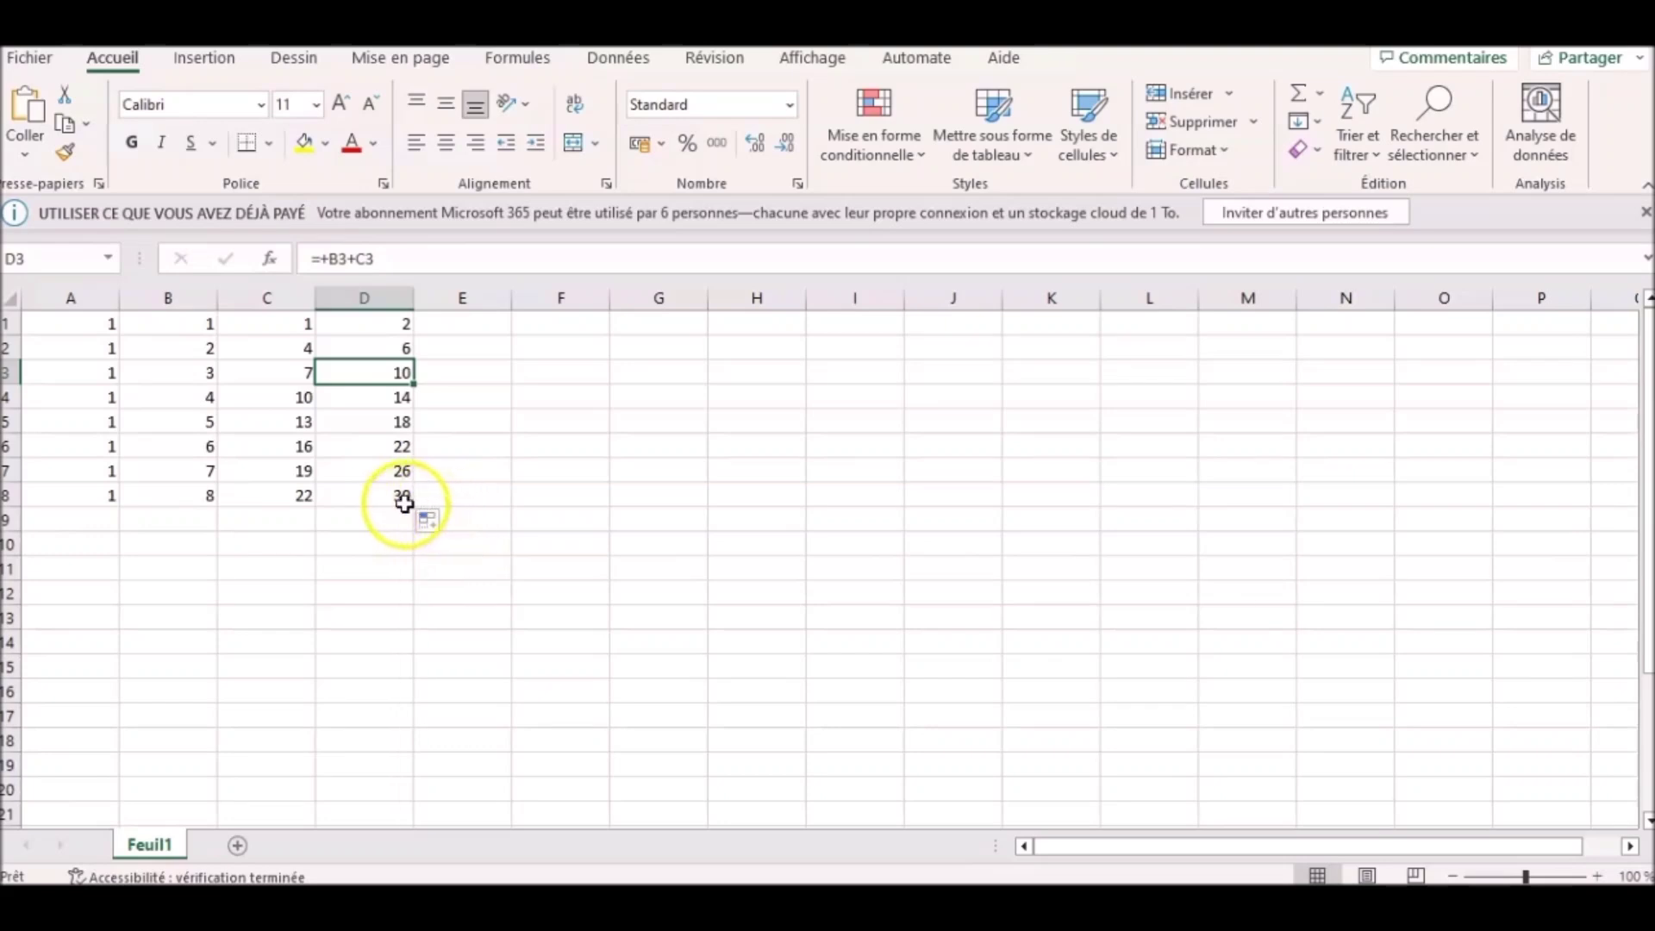
- Change the auto-fill option for D1:D8 to formatting only, "Ne recopier que la mise en forme"
{"action": "left_click", "coordinate": [452, 526]}
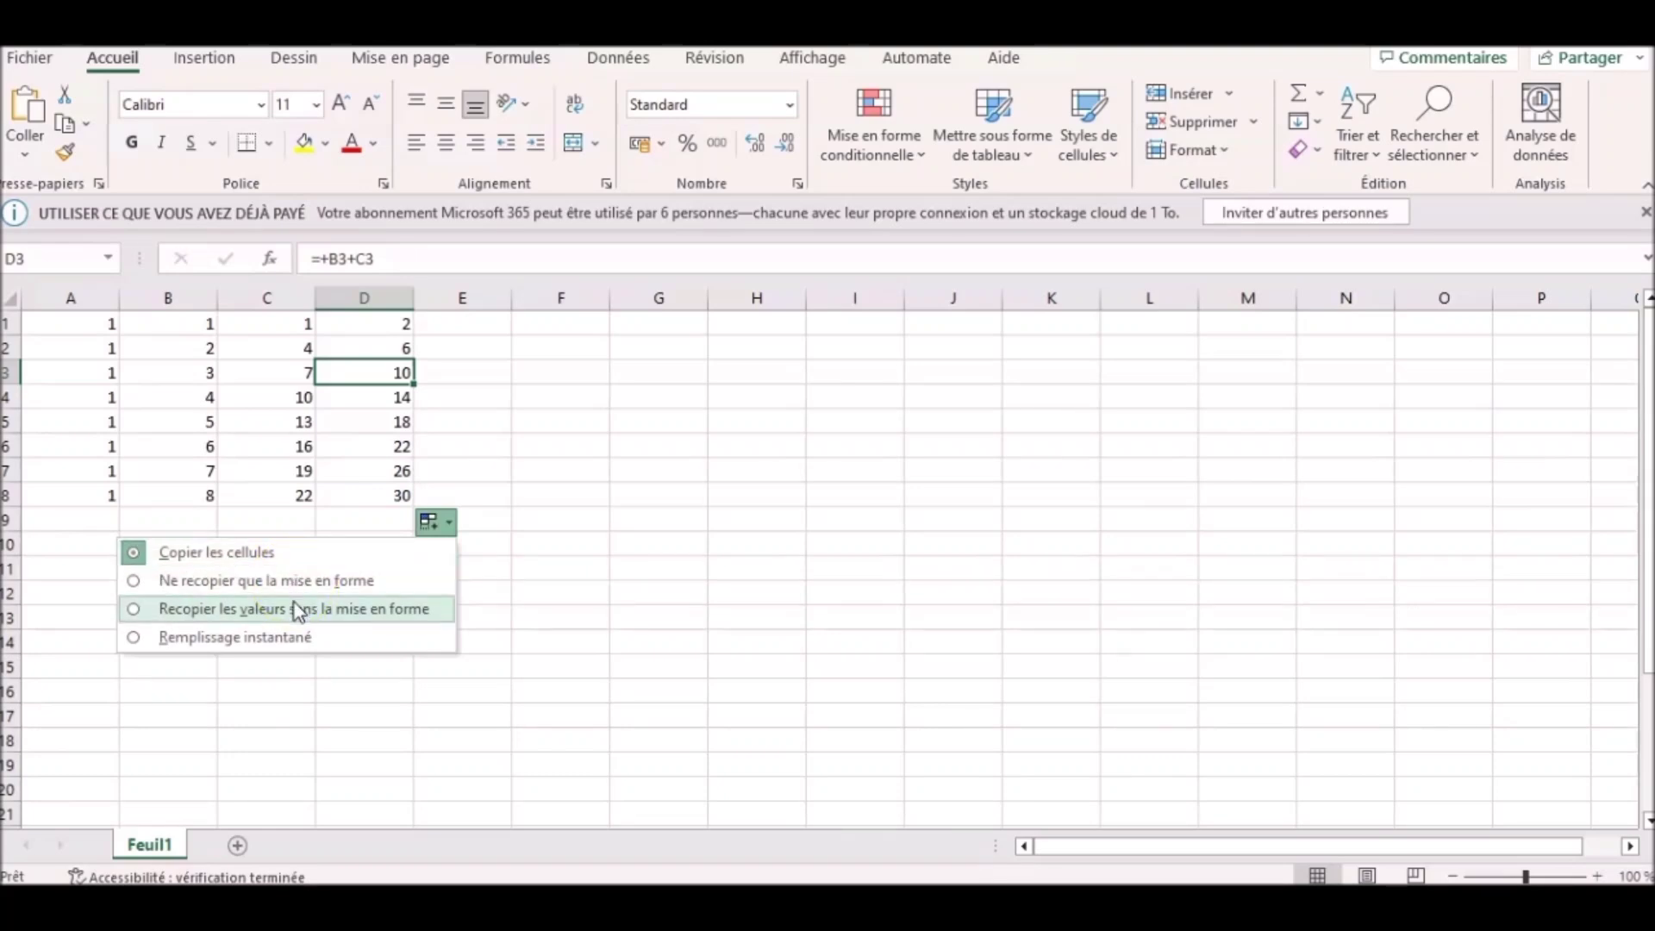
{"action": "left_click", "coordinate": [291, 631]}
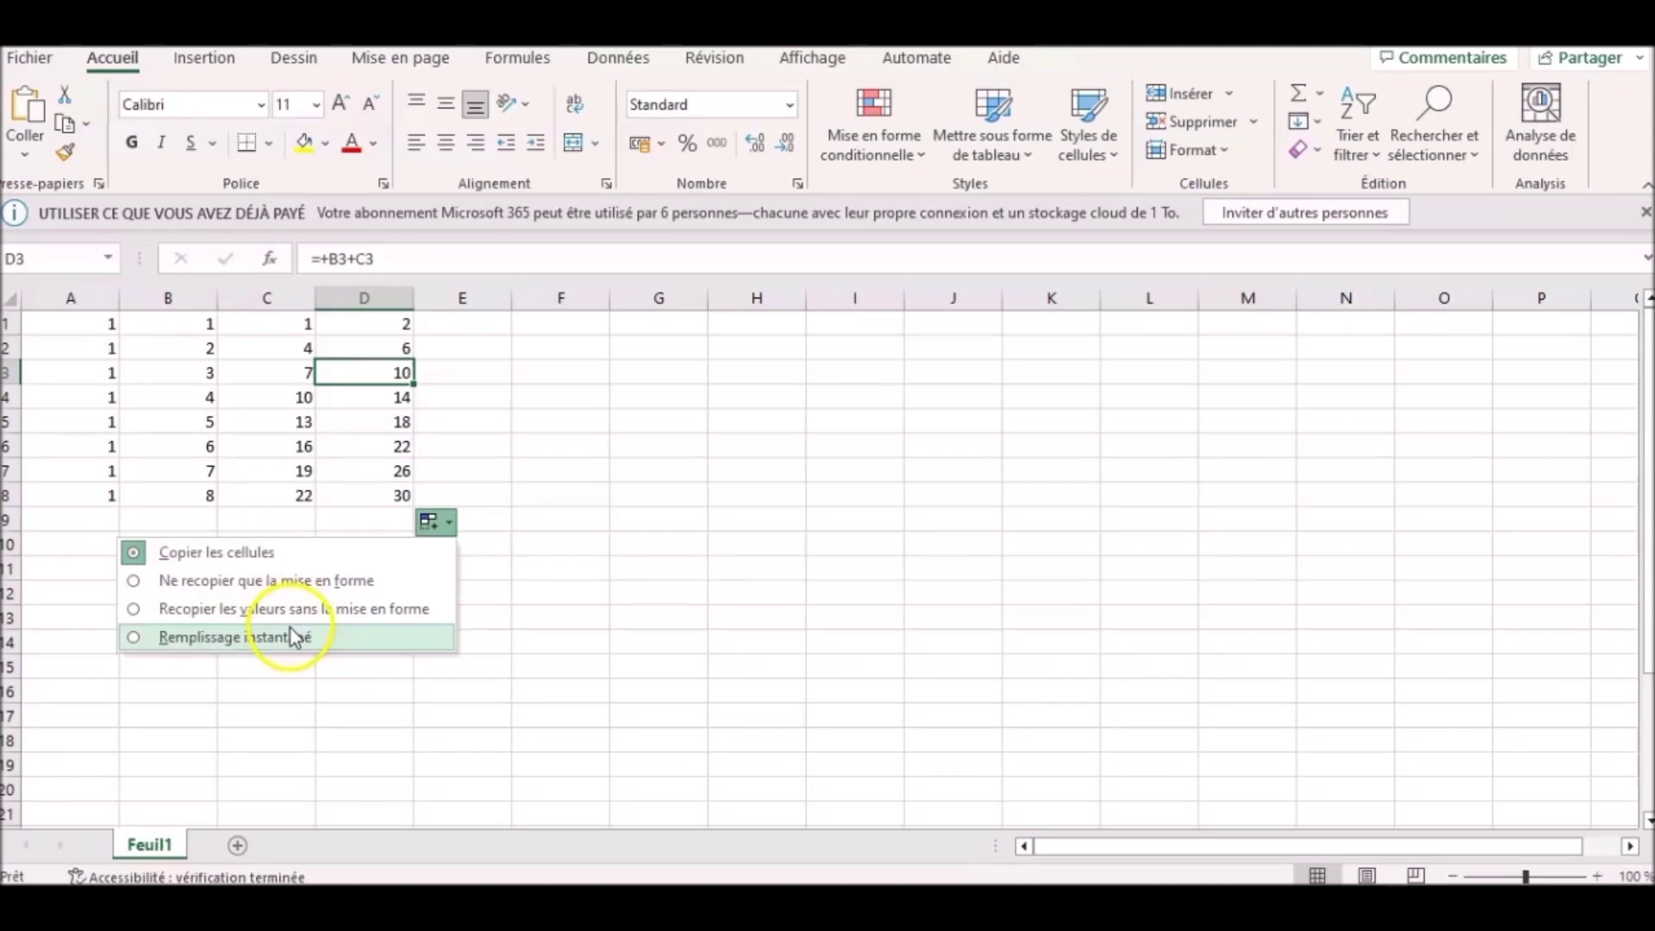
{"action": "left_click", "coordinate": [212, 349]}
{"action": "left_click_drag", "start_coordinate": [198, 324], "coordinate": [185, 483]}
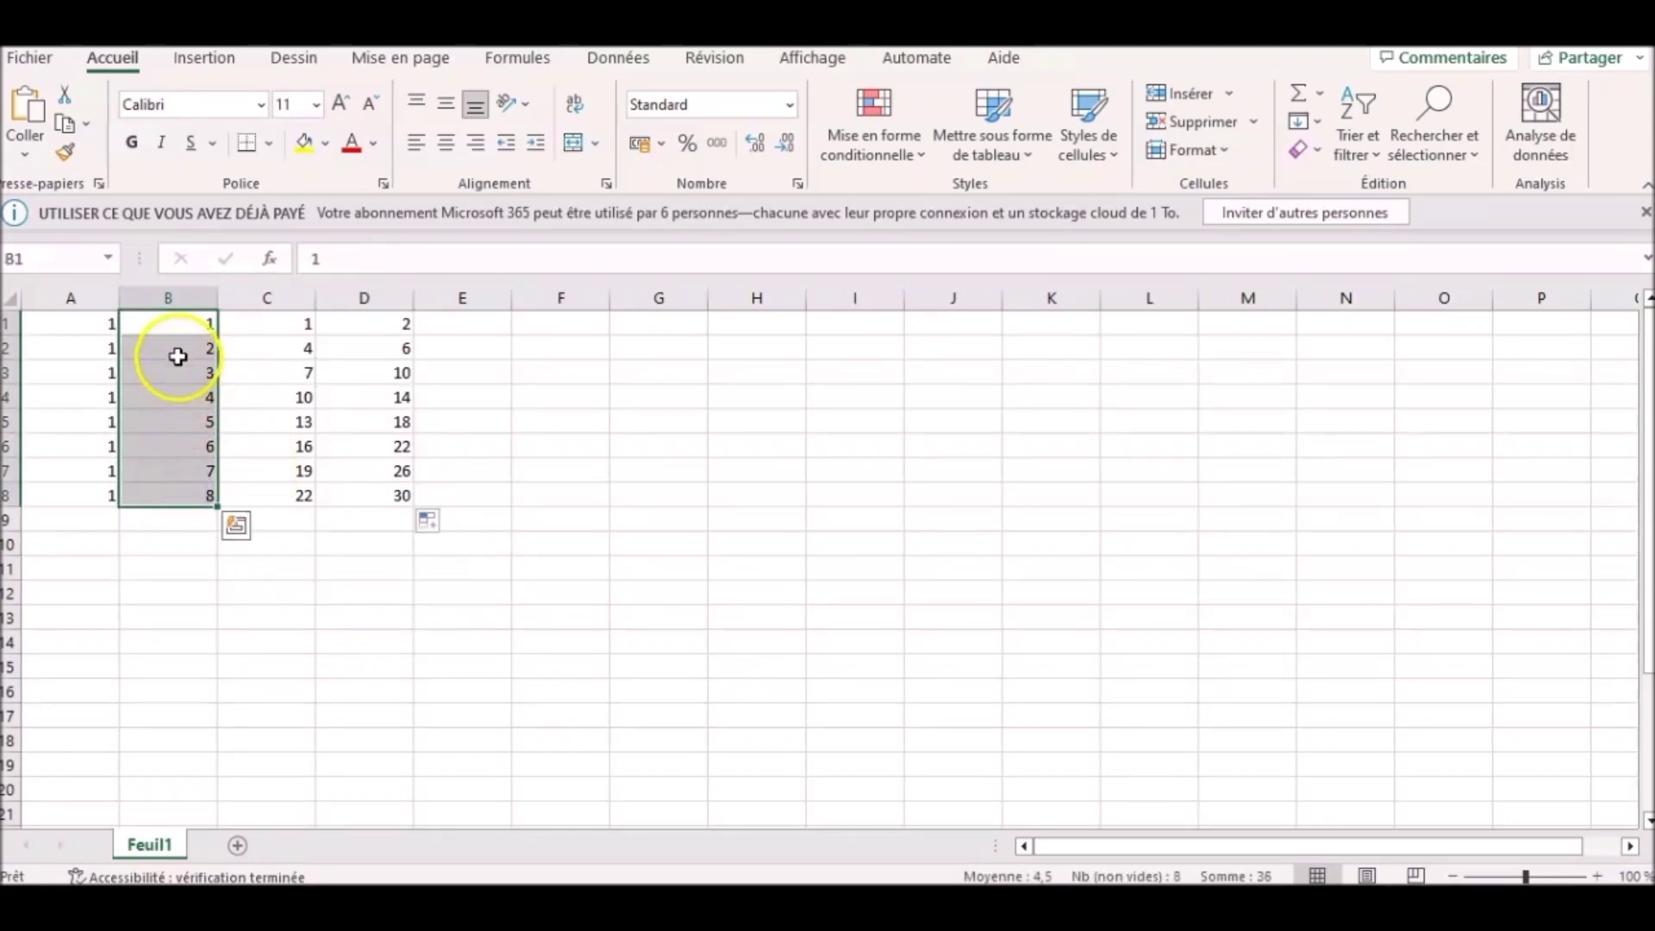
{"action": "left_click", "coordinate": [427, 524]}
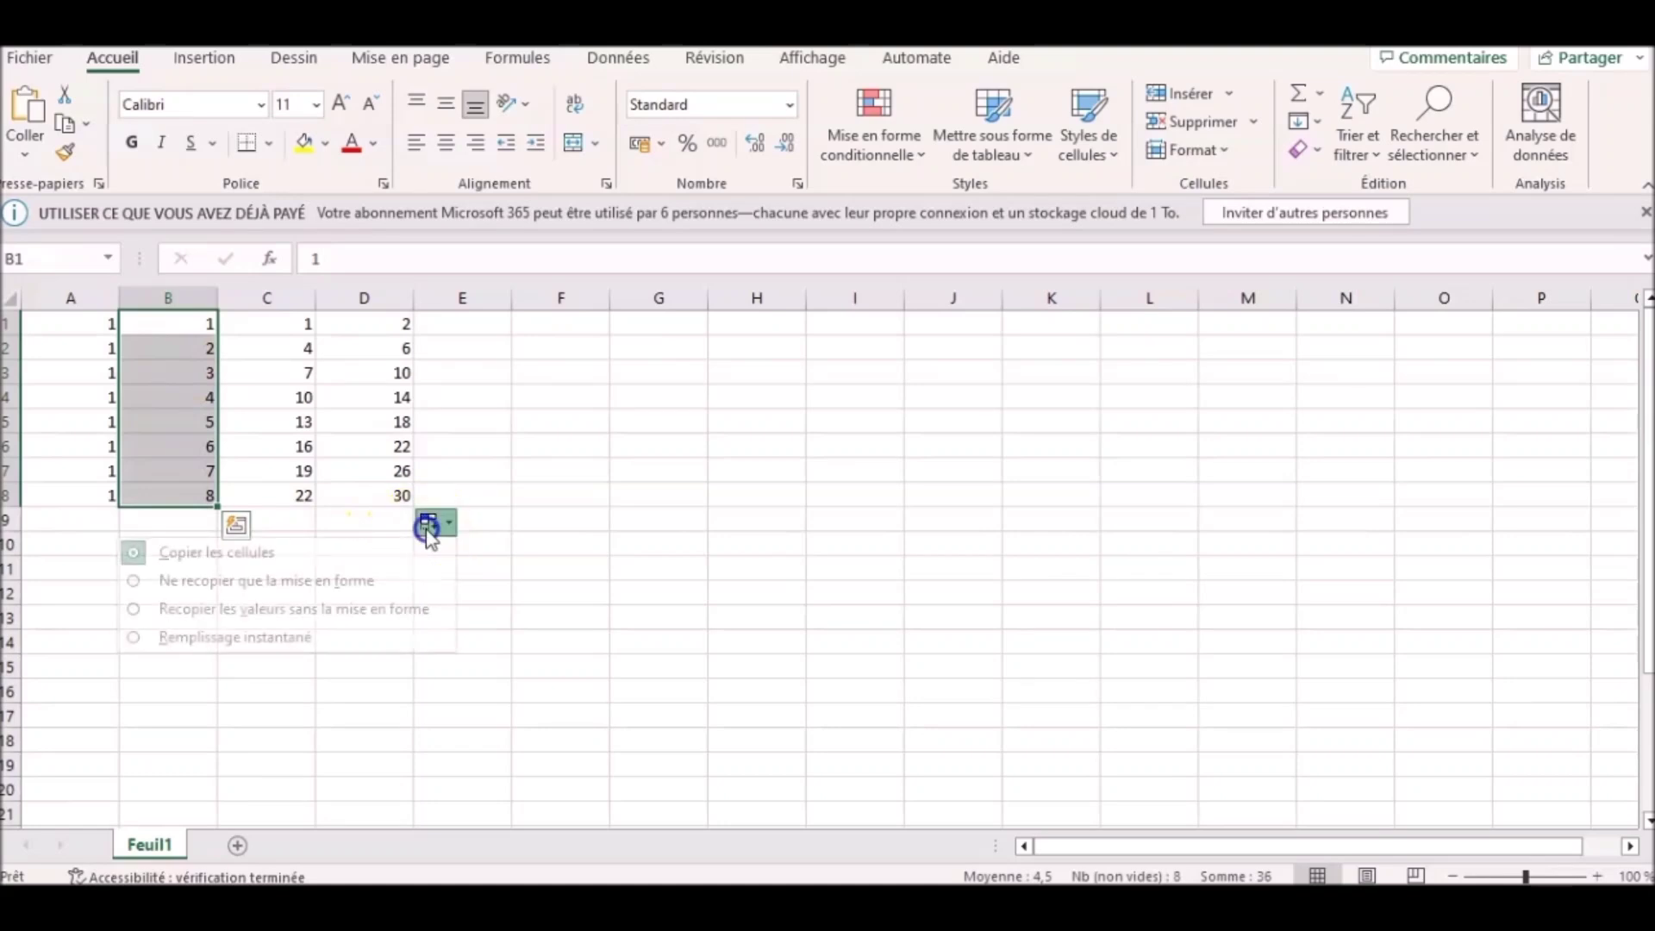
{"action": "left_click", "coordinate": [275, 578]}
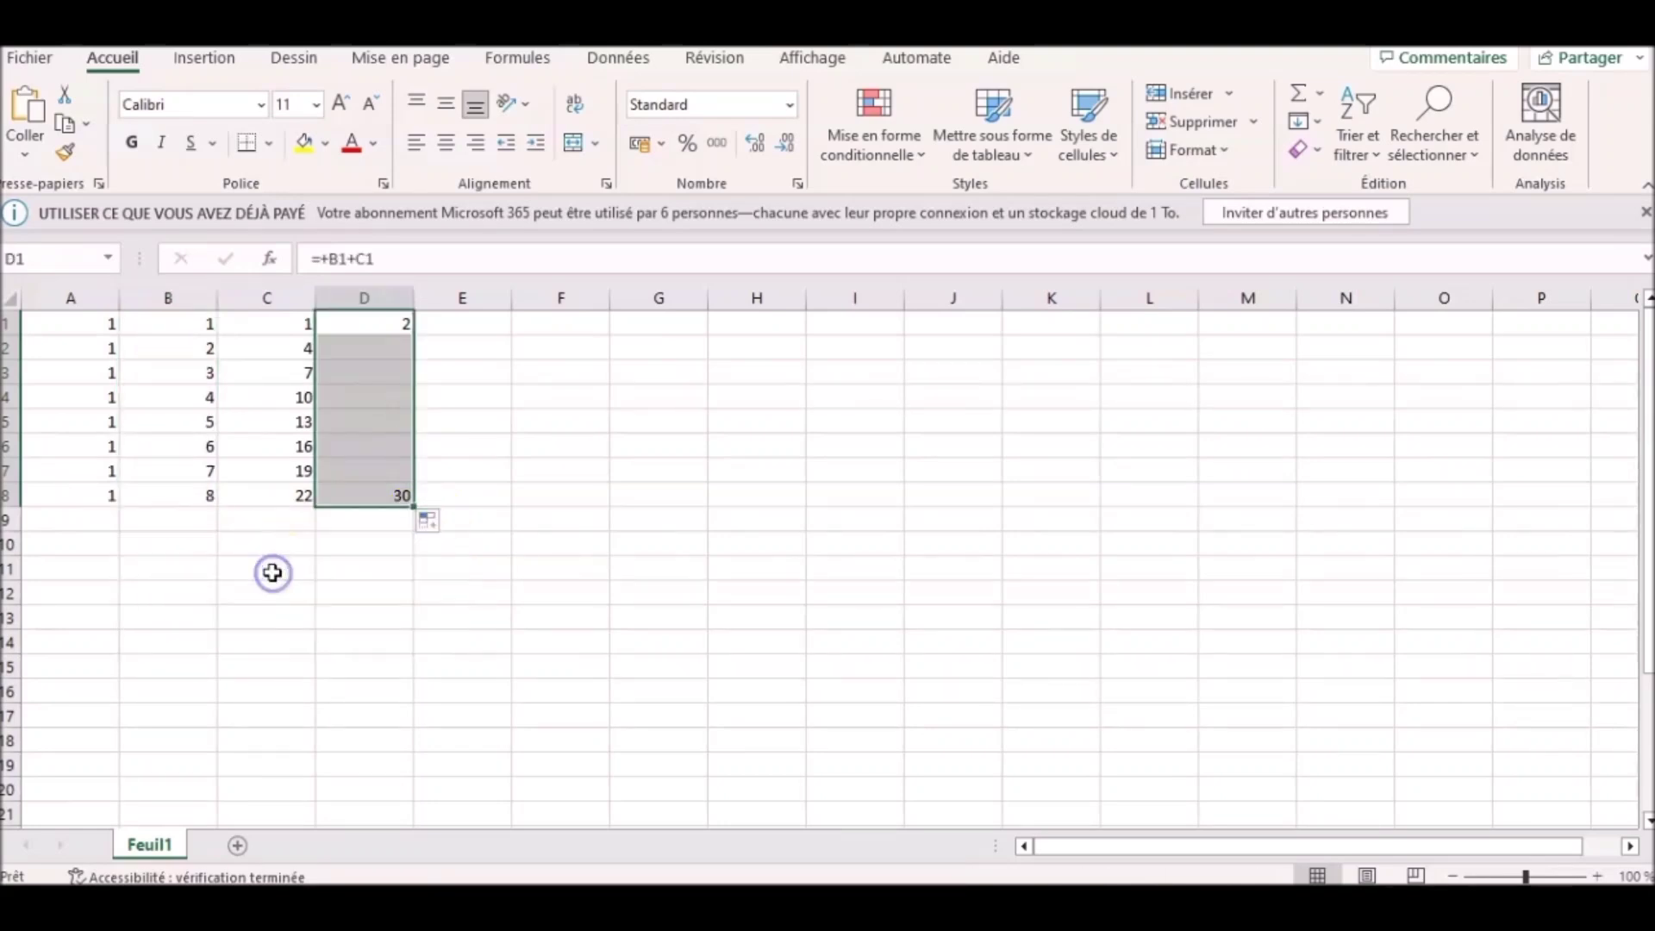
- Change the auto-fill option for D1:D8 to "Recopier les valeurs sans la mise en forme"
{"action": "left_click", "coordinate": [434, 519]}
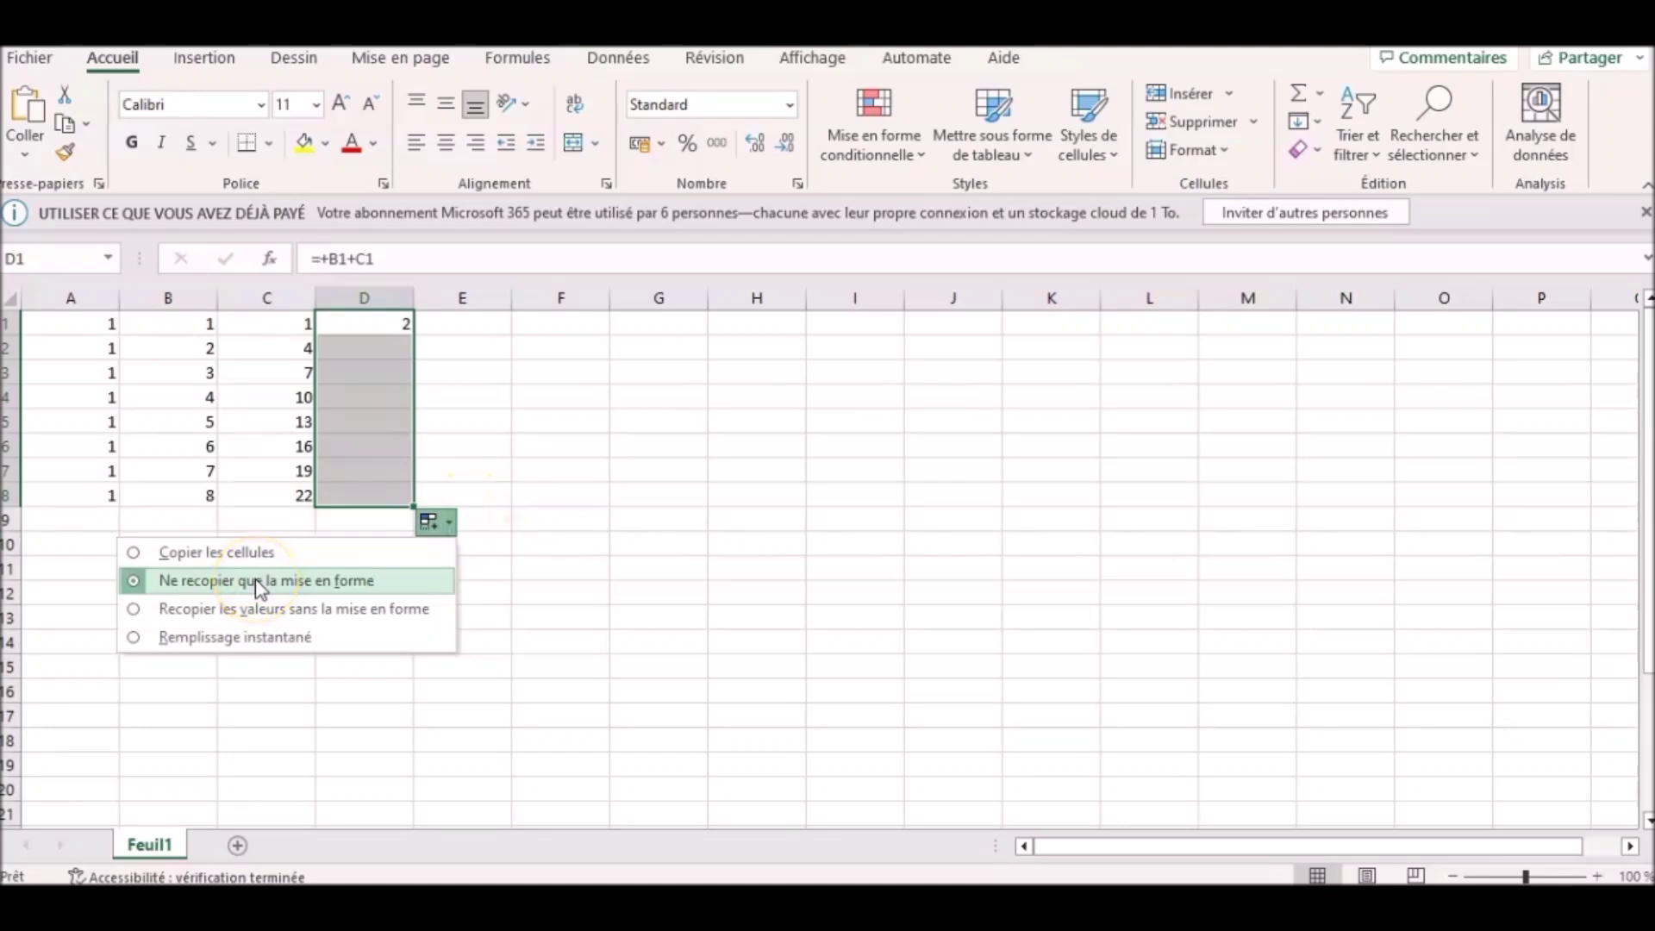
{"action": "left_click", "coordinate": [260, 609]}
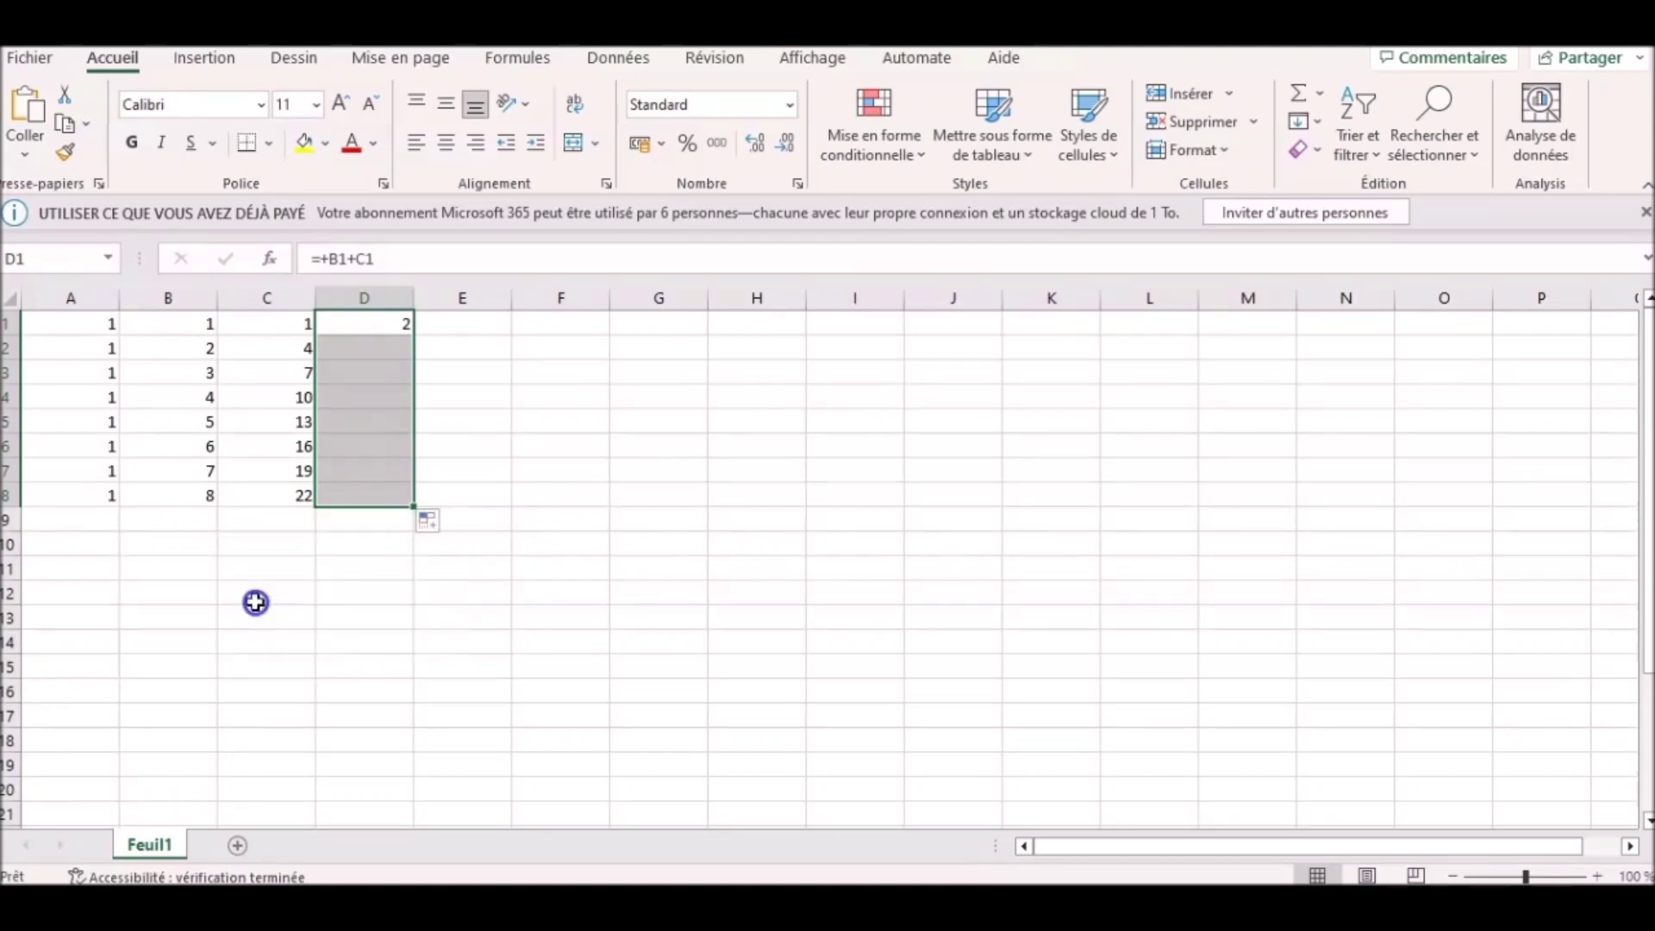
{"action": "left_click", "coordinate": [468, 402]}
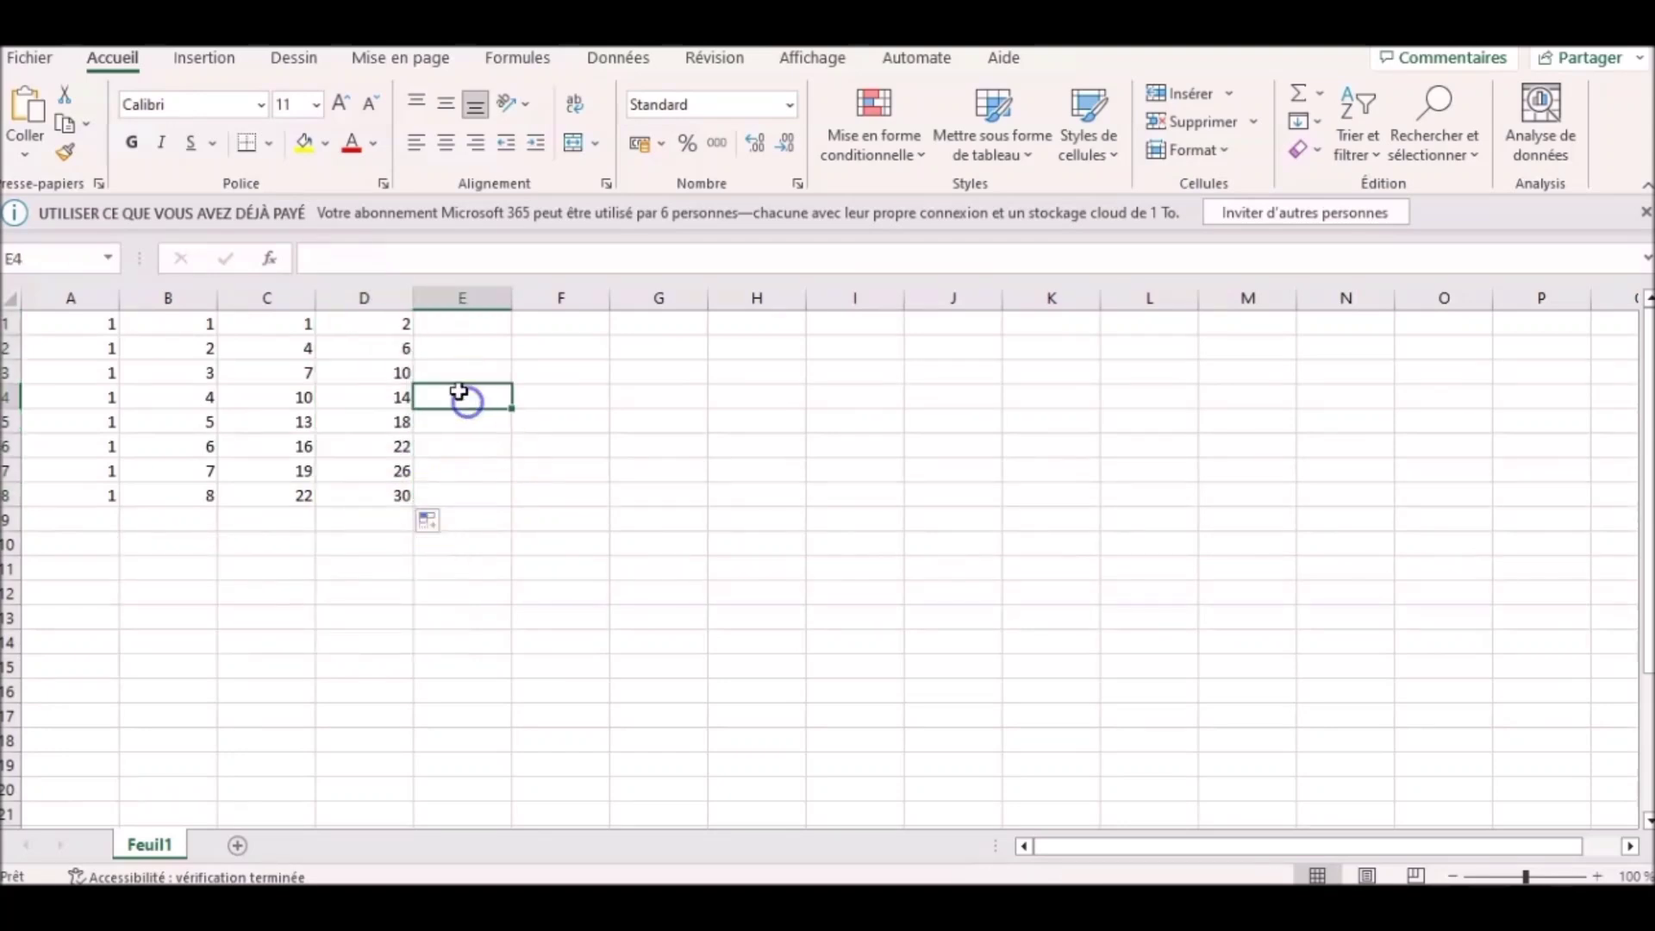
{"action": "left_click", "coordinate": [504, 322]}
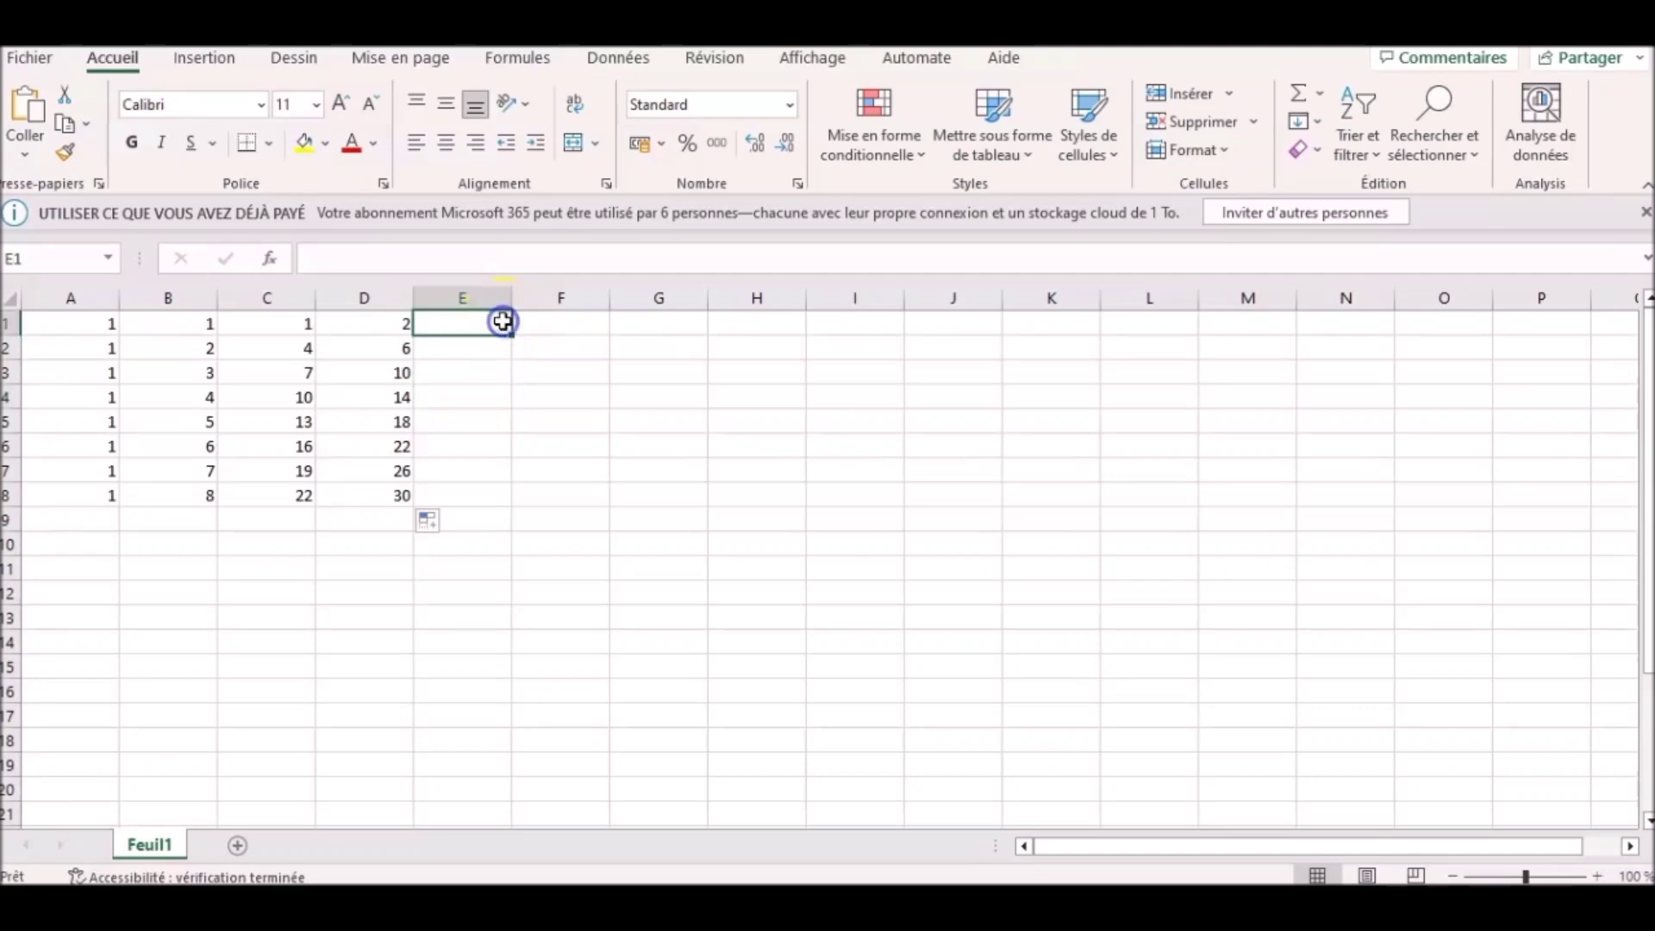